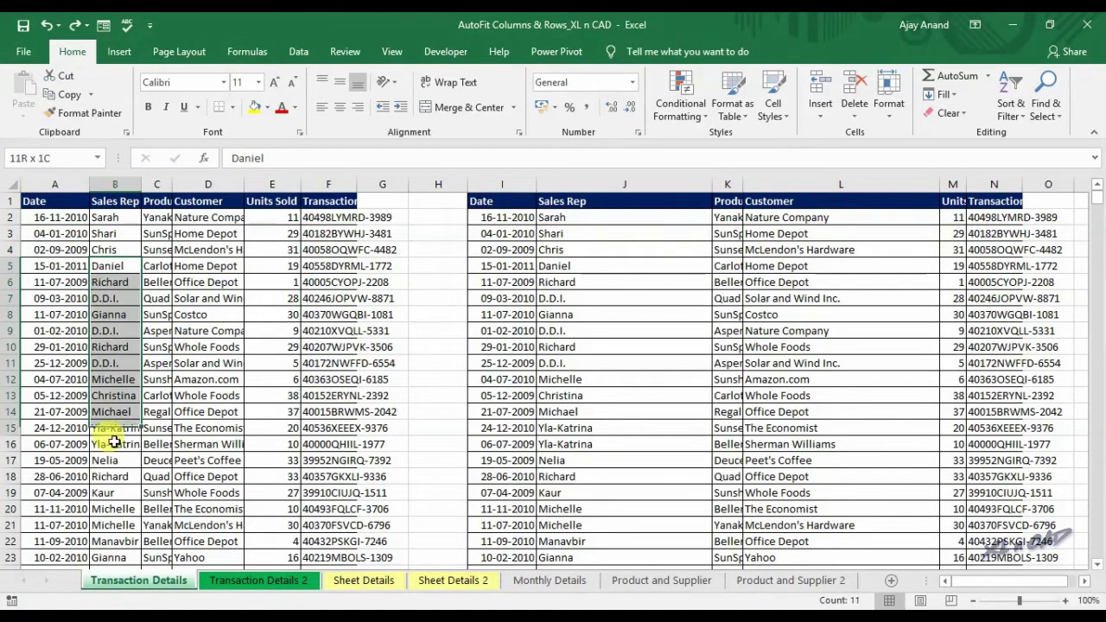
Step: Autofit column F (TransactionID) and column C (Product) to fit their contents
{"action": "left_click_drag", "start_coordinate": [639, 233], "coordinate": [644, 447]}
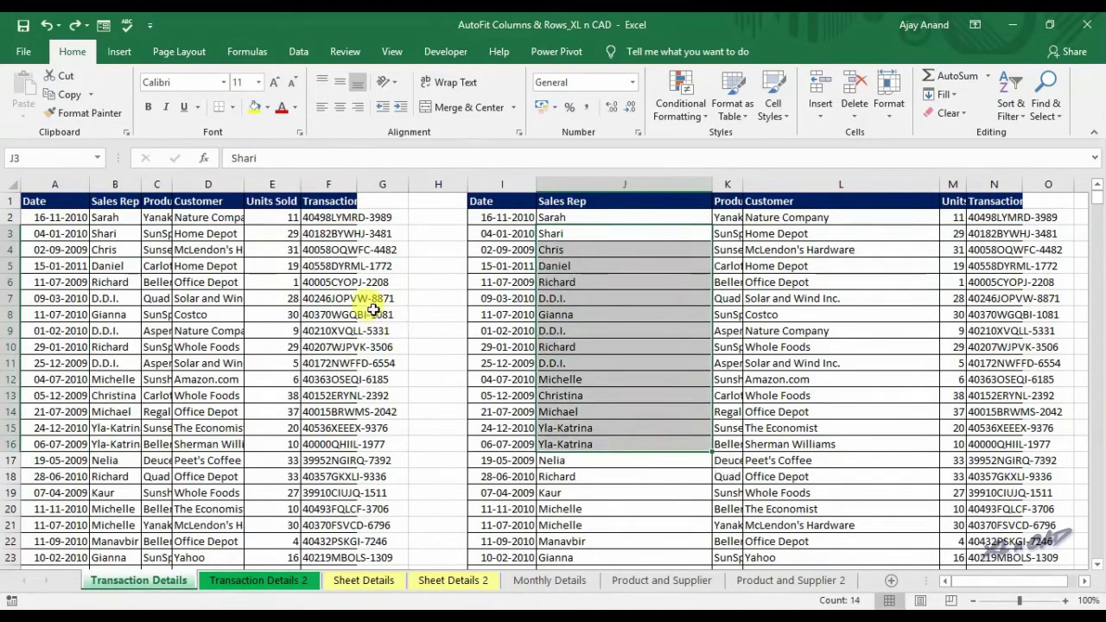
{"action": "left_click", "coordinate": [337, 187]}
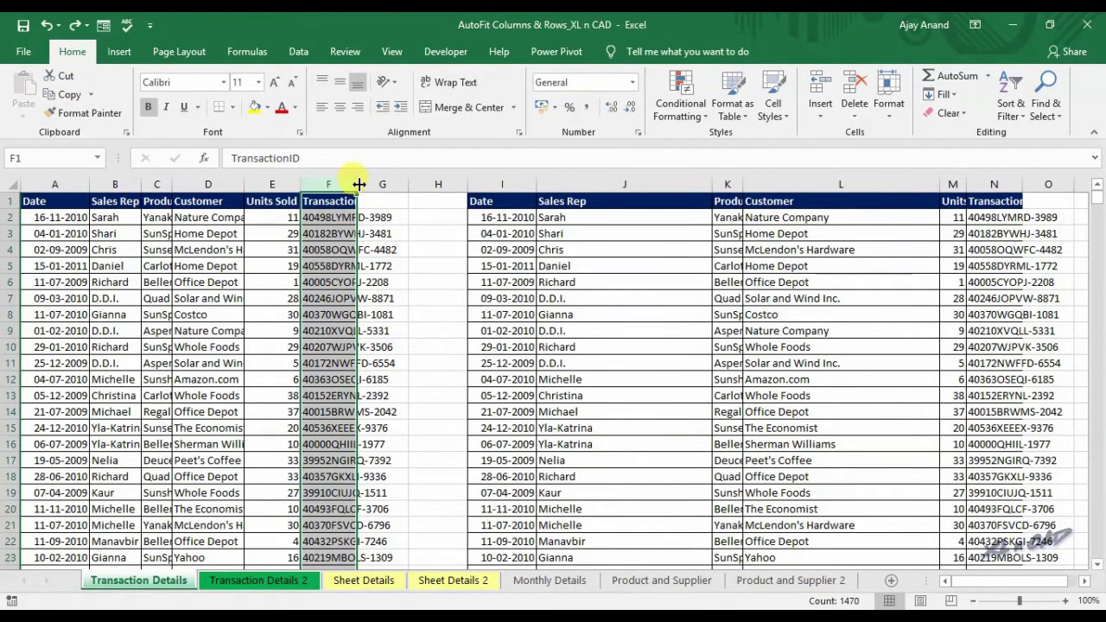
{"action": "double_click", "coordinate": [358, 184]}
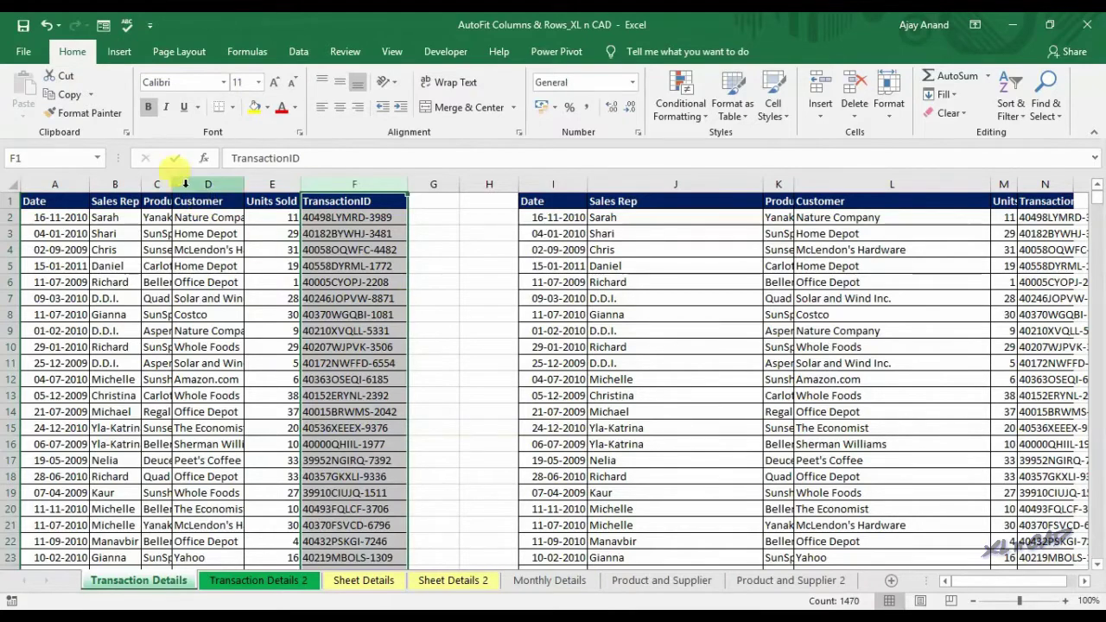
{"action": "left_click", "coordinate": [157, 184]}
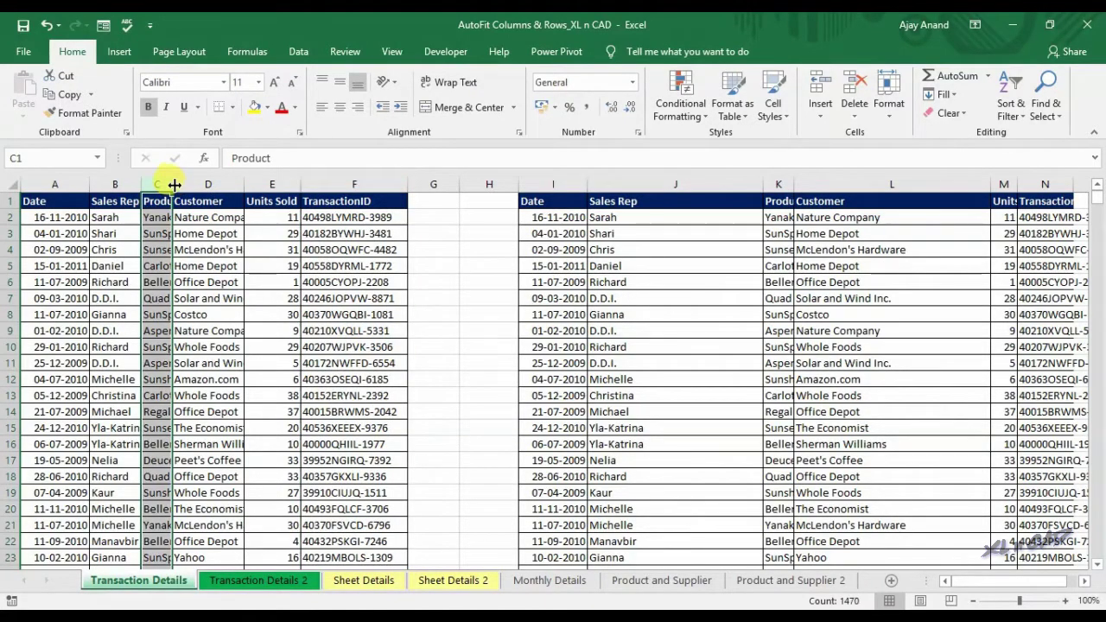
{"action": "double_click", "coordinate": [172, 183]}
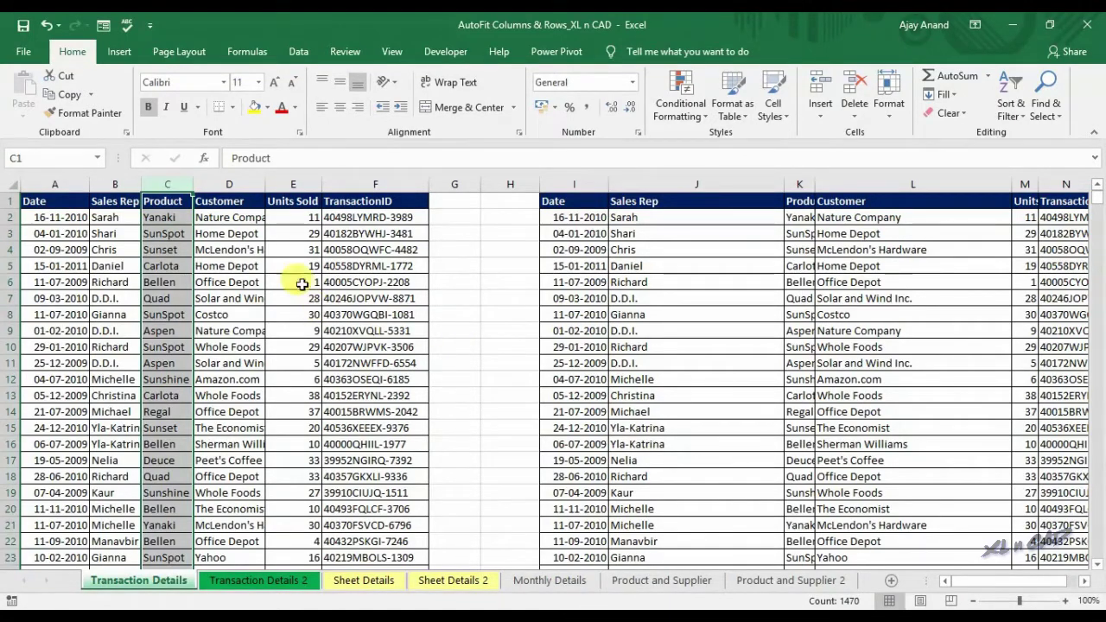
Step: Select columns A through F and autofit them all at once
{"action": "left_click", "coordinate": [68, 186]}
{"action": "left_click_drag", "start_coordinate": [68, 188], "coordinate": [389, 184]}
{"action": "double_click", "coordinate": [427, 184]}
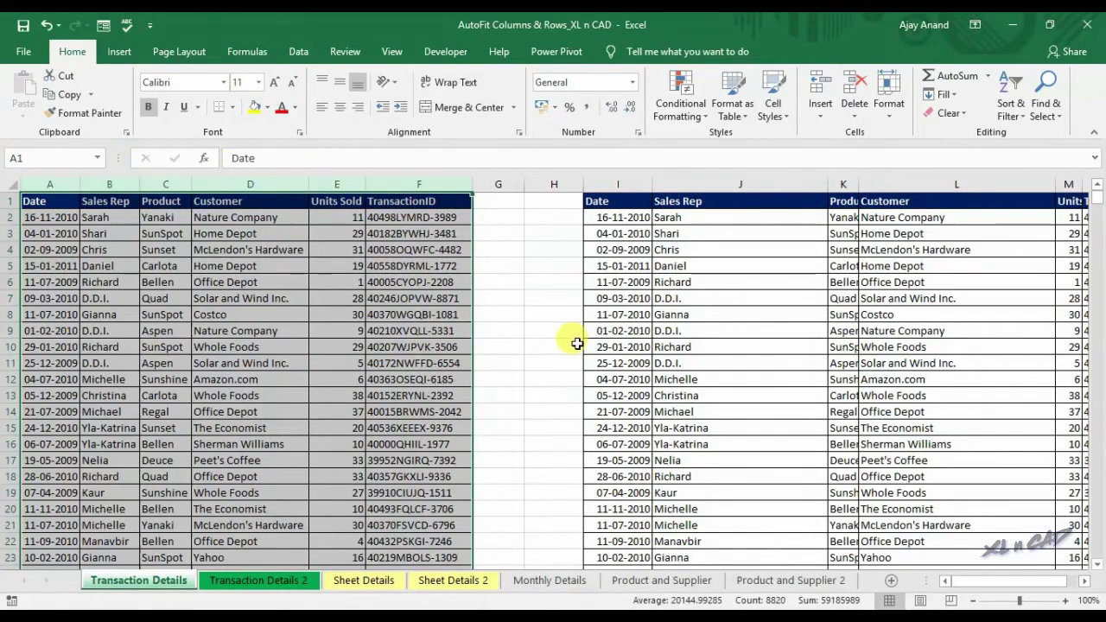
Step: Select the whole worksheet and autofit all columns, fitting the right-hand table's columns I–N
{"action": "left_click_drag", "start_coordinate": [975, 585], "coordinate": [946, 586]}
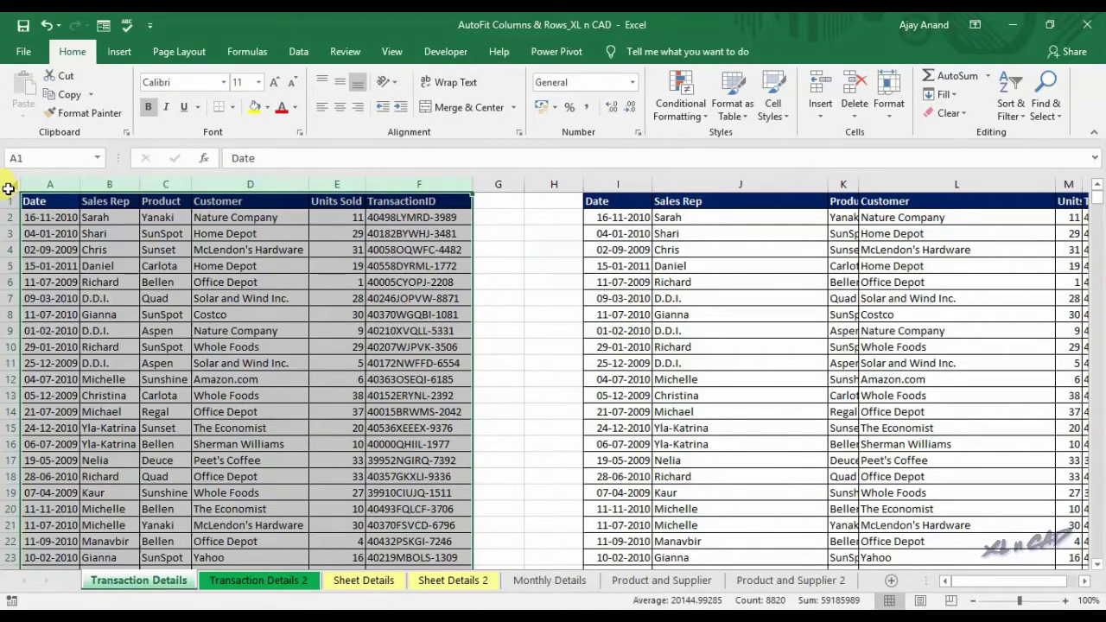
{"action": "left_click", "coordinate": [11, 187]}
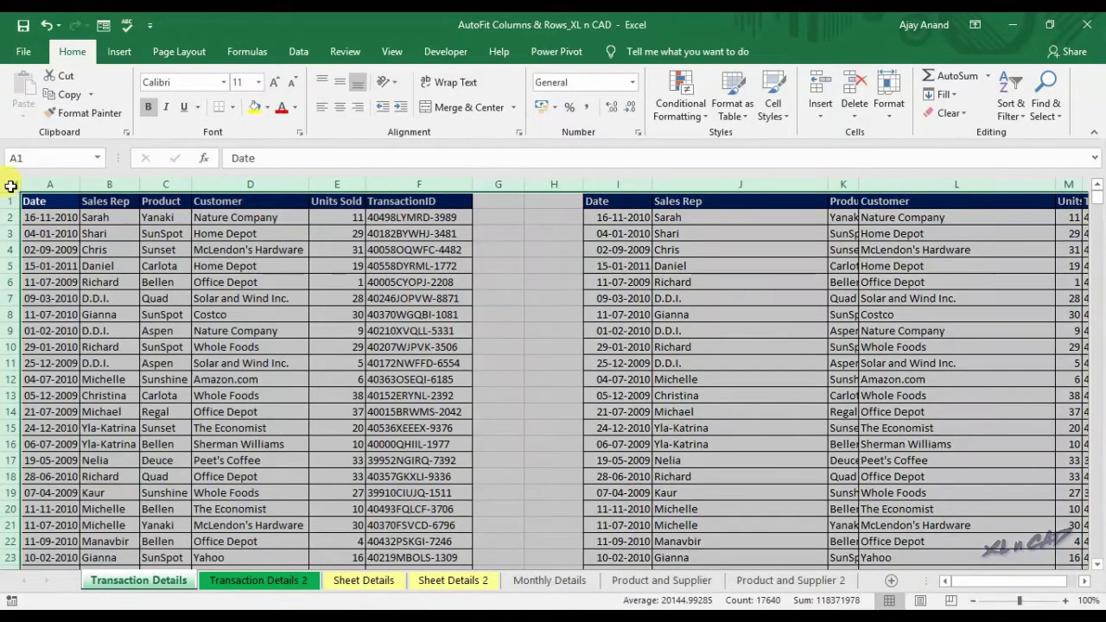
{"action": "double_click", "coordinate": [470, 185]}
Step: Check the fitted cells K2:N2 and N7, then switch to the Transaction Details 2 sheet
{"action": "left_click", "coordinate": [615, 296]}
{"action": "left_click_drag", "start_coordinate": [718, 227], "coordinate": [951, 218]}
{"action": "left_click", "coordinate": [929, 296]}
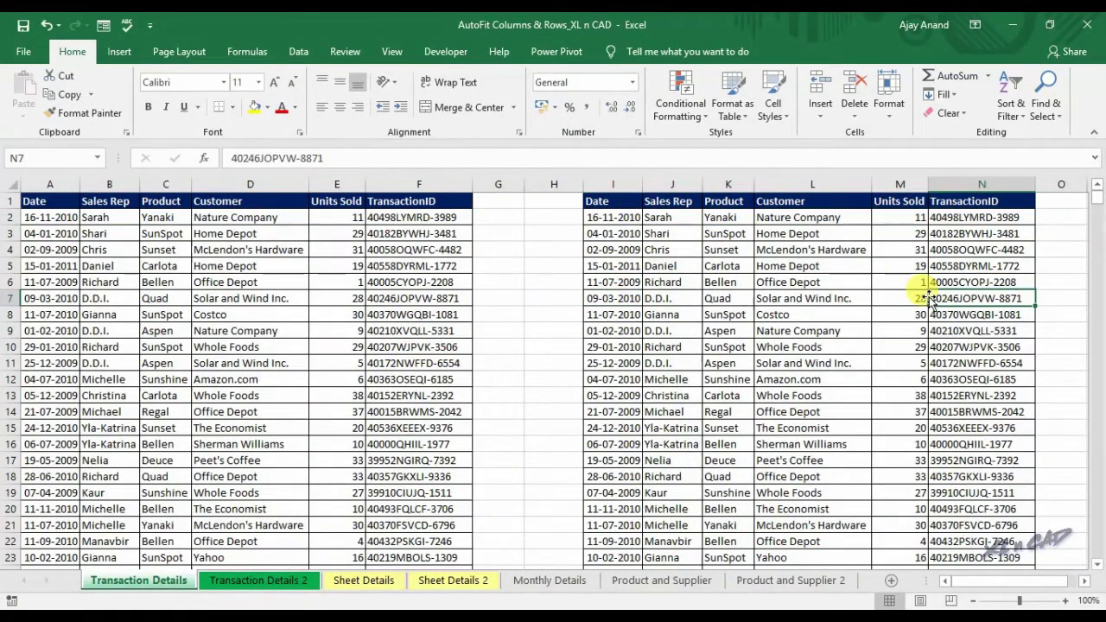
{"action": "left_click", "coordinate": [264, 578]}
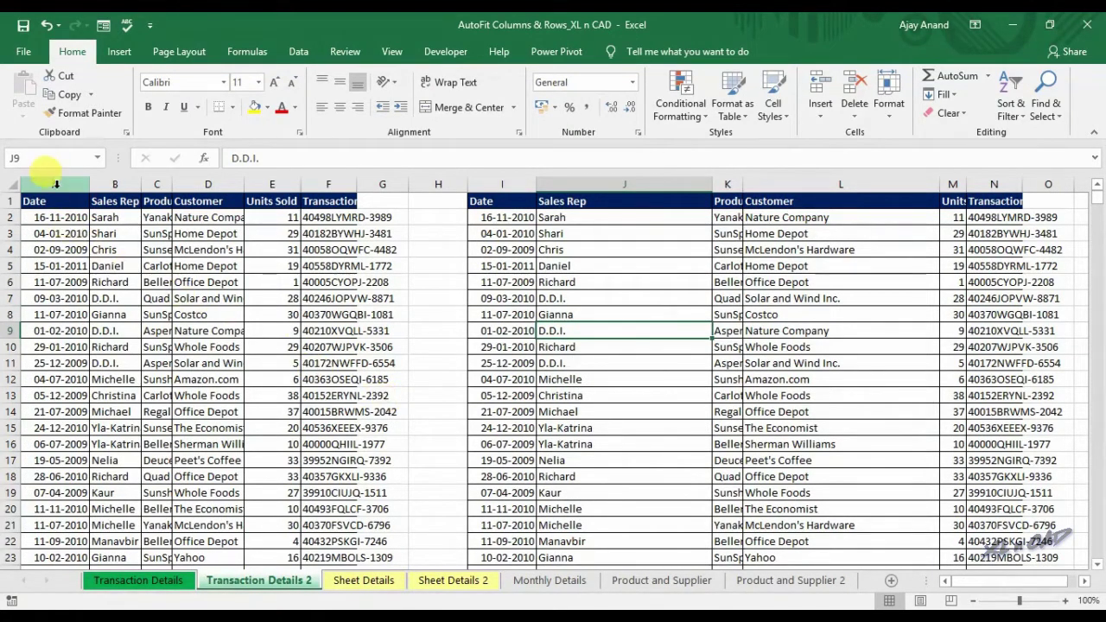
Step: Apply Format > AutoFit Column Width to columns A–N, then switch to Sheet Details
{"action": "left_click_drag", "start_coordinate": [54, 183], "coordinate": [995, 165]}
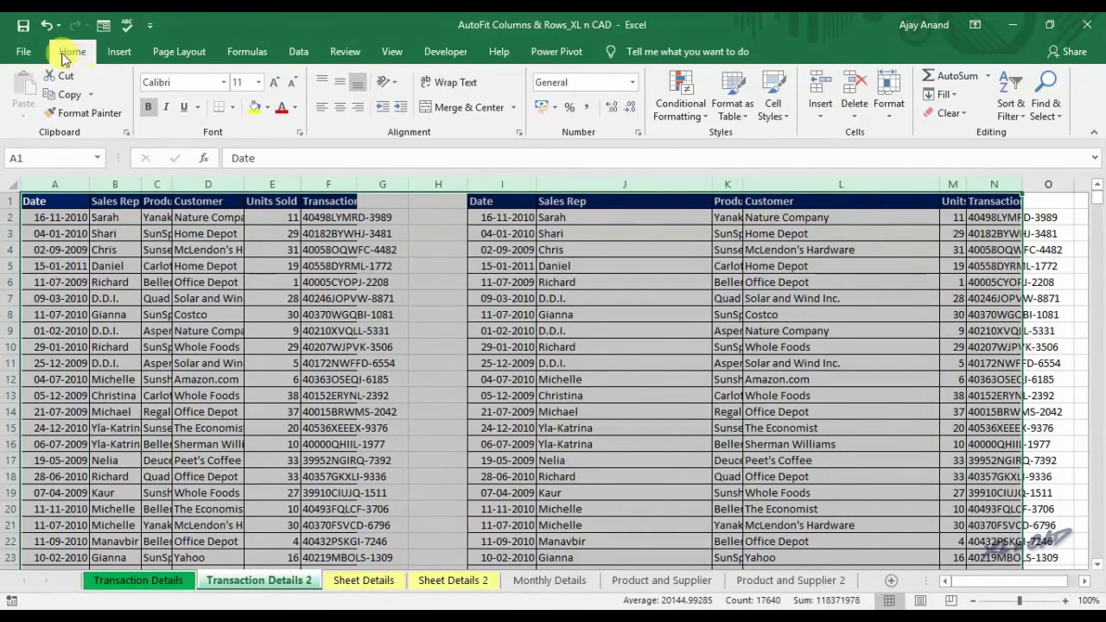
{"action": "left_click", "coordinate": [895, 121]}
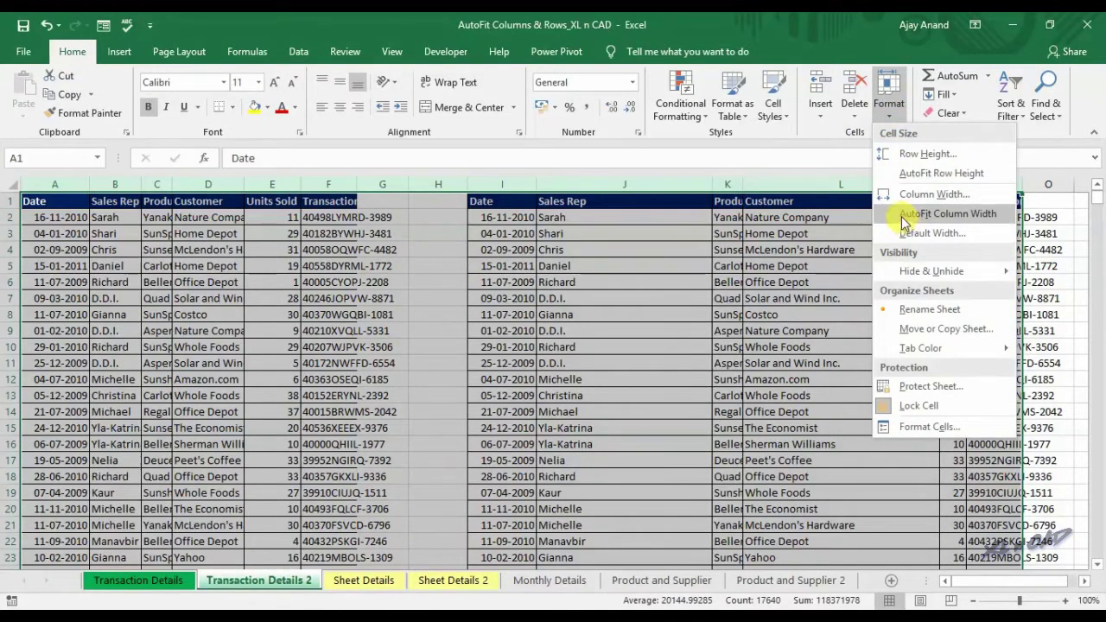
{"action": "left_click", "coordinate": [988, 214]}
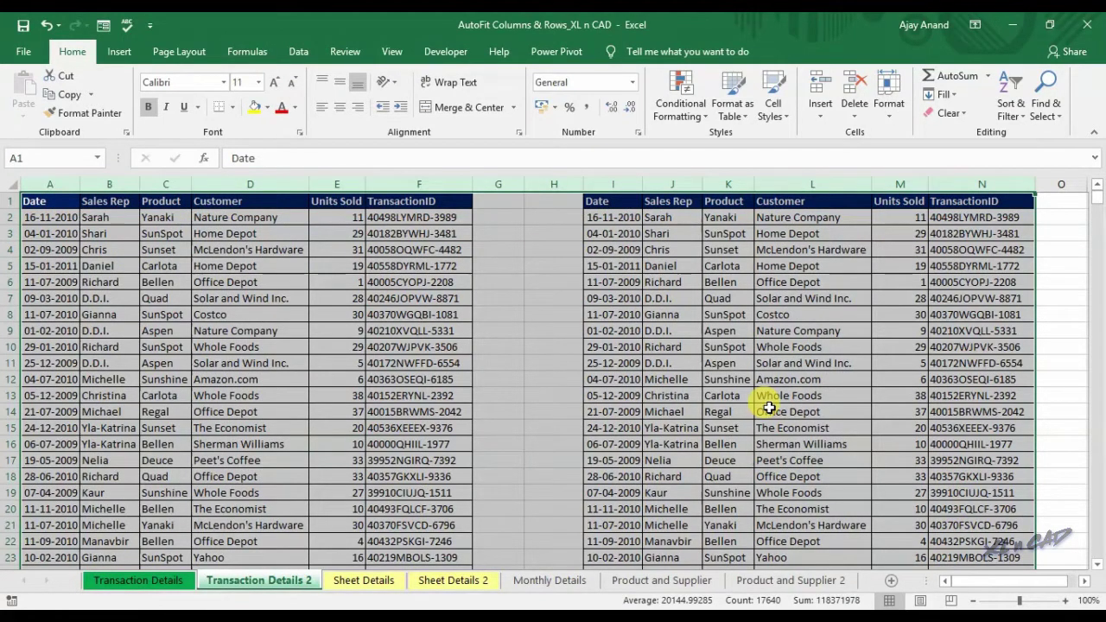
{"action": "left_click", "coordinate": [379, 584]}
Step: Shrink row 3 and the Annual Charge row 6 to fit their text
{"action": "left_click_drag", "start_coordinate": [71, 232], "coordinate": [54, 471]}
{"action": "left_click_drag", "start_coordinate": [47, 282], "coordinate": [298, 275]}
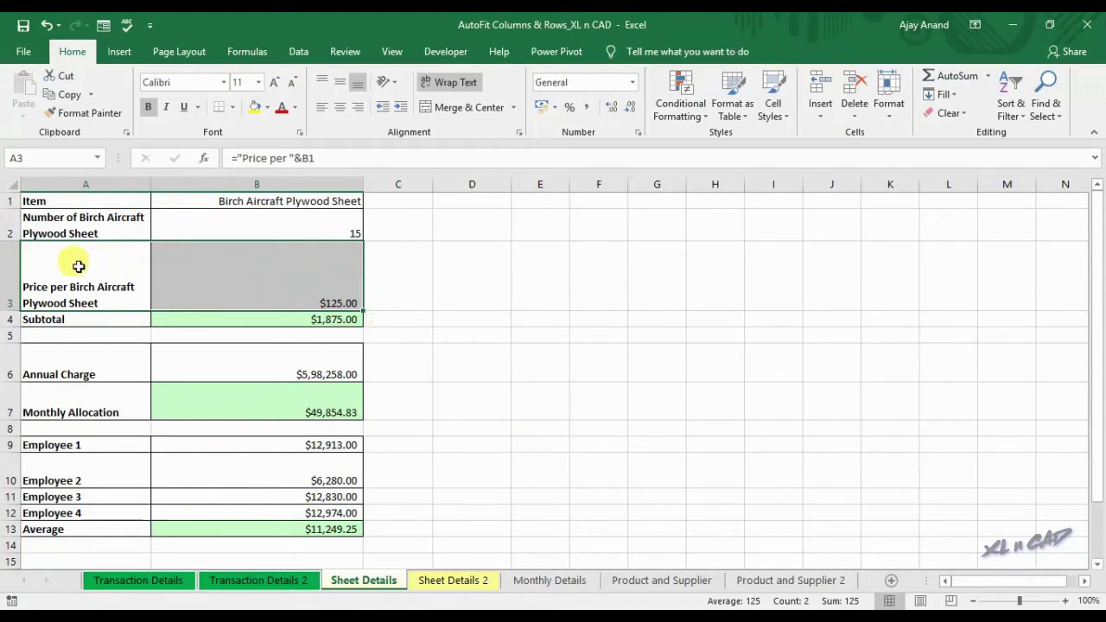
{"action": "key", "text": "shift+space"}
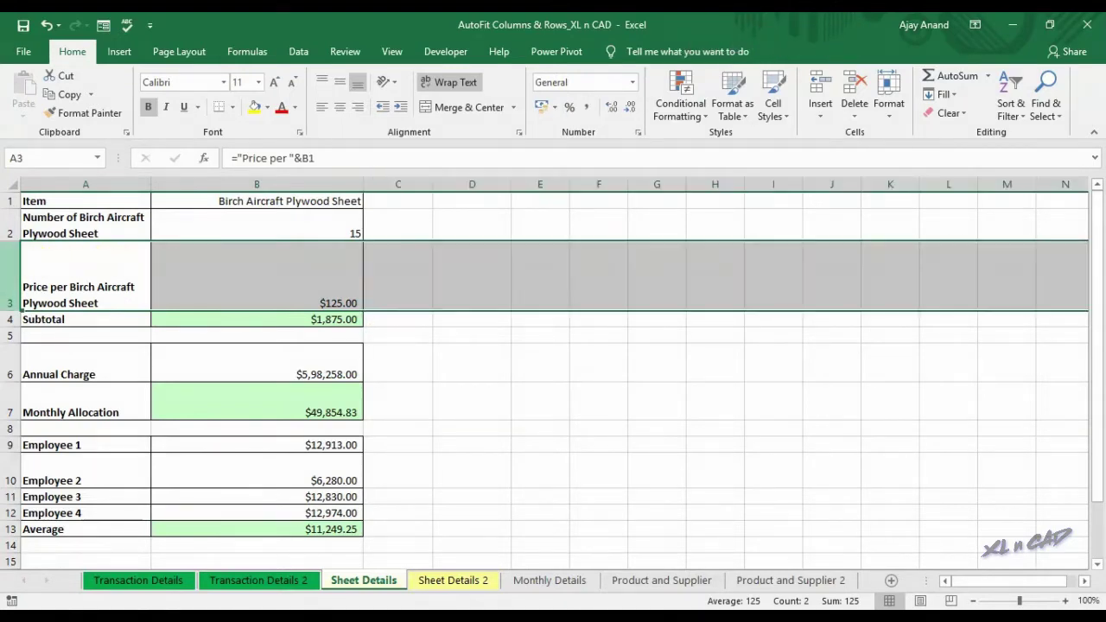
{"action": "double_click", "coordinate": [15, 311]}
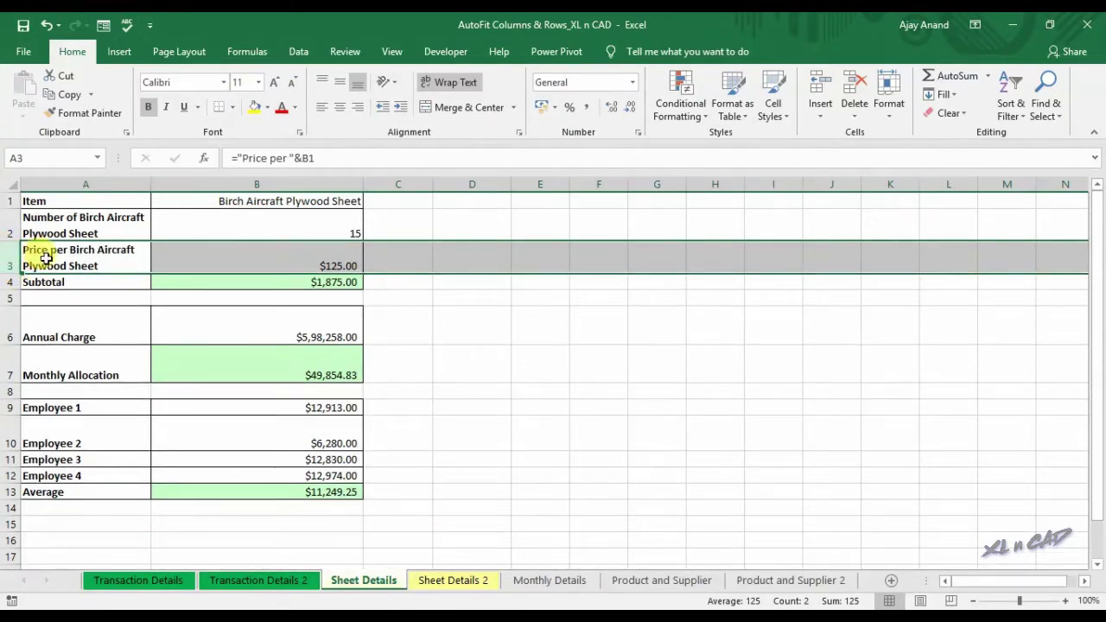
{"action": "left_click_drag", "start_coordinate": [41, 256], "coordinate": [233, 260]}
{"action": "left_click", "coordinate": [11, 325]}
{"action": "double_click", "coordinate": [22, 343]}
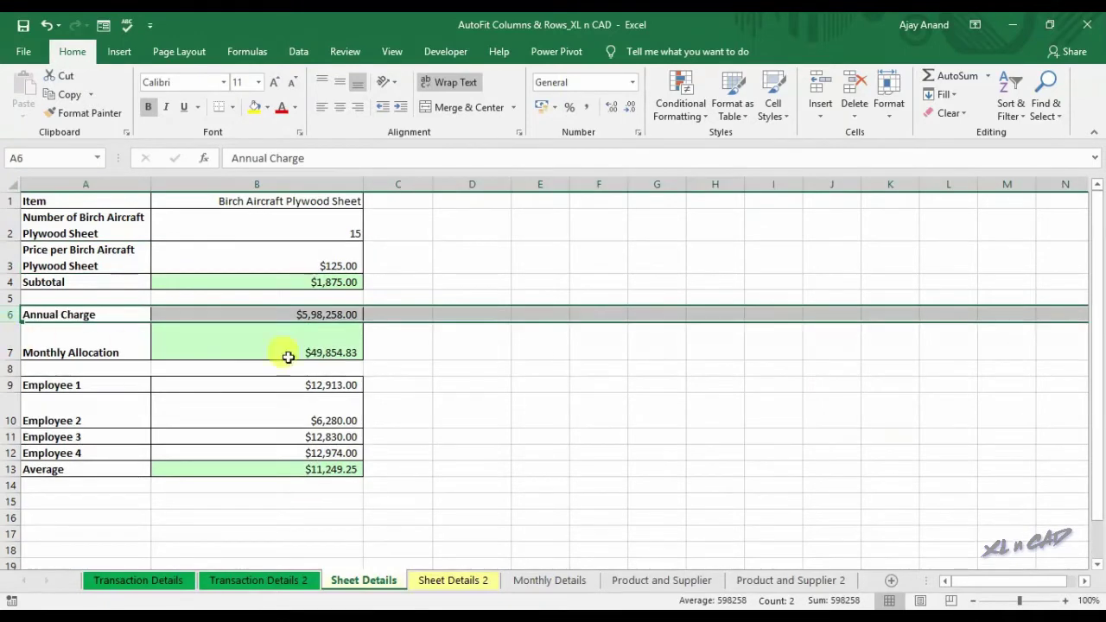
Step: Select rows 1 through 13 and autofit all their heights together
{"action": "left_click", "coordinate": [437, 350]}
{"action": "left_click_drag", "start_coordinate": [12, 201], "coordinate": [13, 469]}
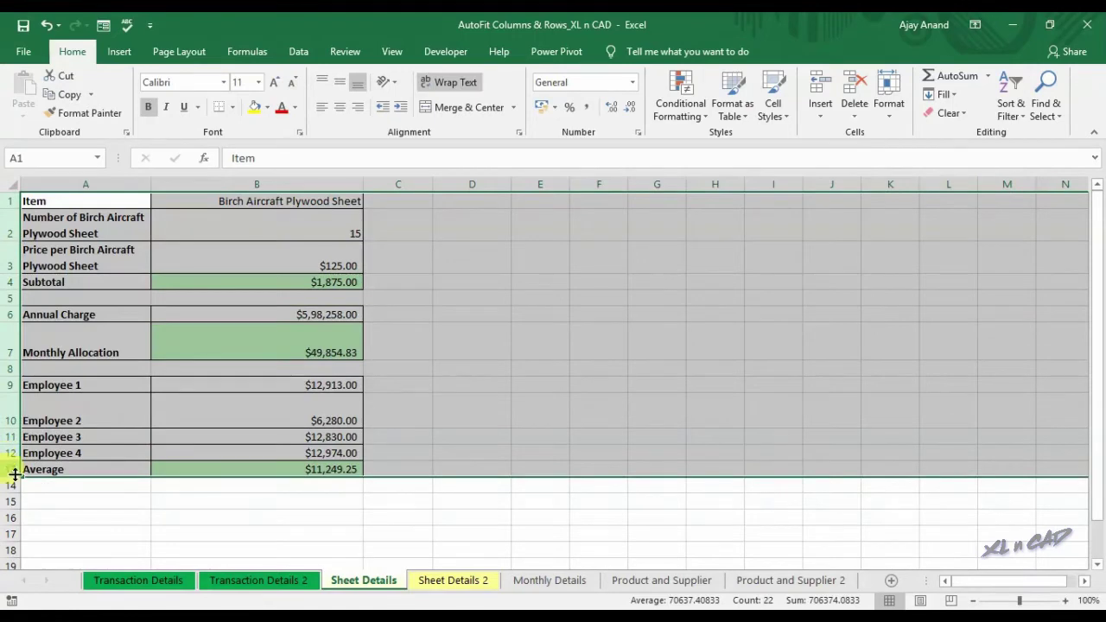
{"action": "double_click", "coordinate": [14, 476]}
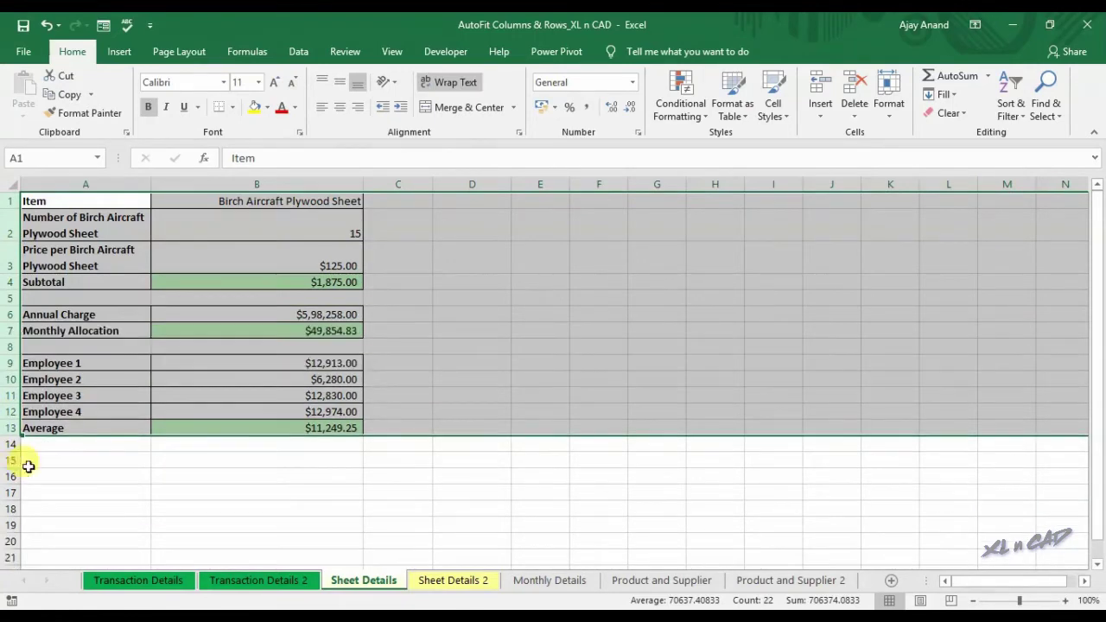
{"action": "left_click", "coordinate": [837, 379]}
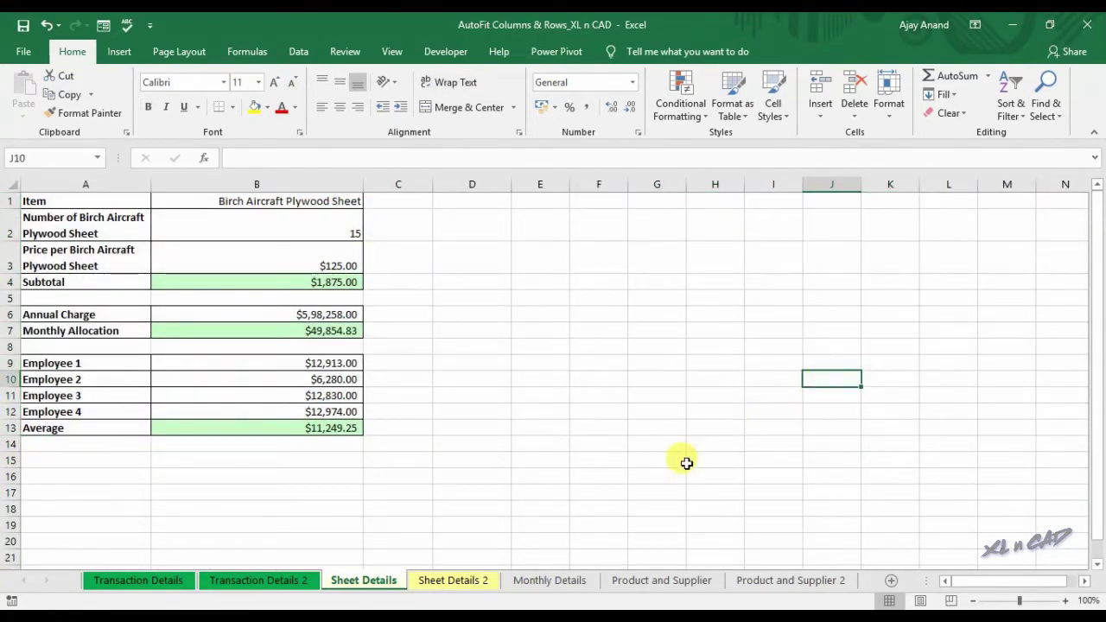
Step: On Sheet Details 2, select the whole sheet and apply Format > AutoFit Row Height
{"action": "left_click", "coordinate": [470, 582]}
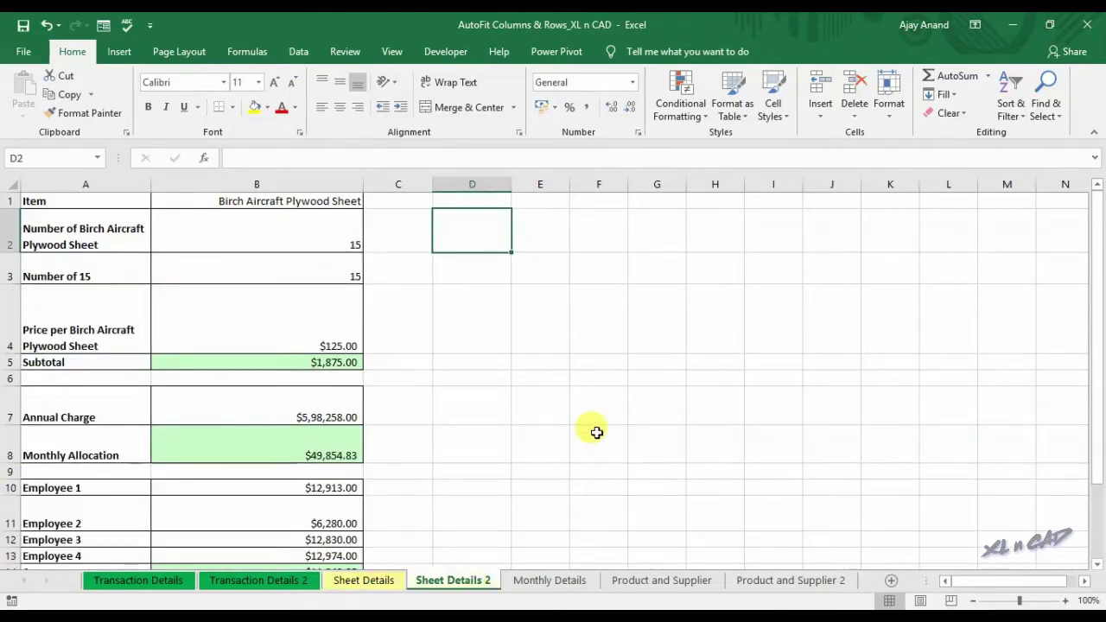
{"action": "left_click", "coordinate": [12, 184]}
{"action": "scroll", "coordinate": [306, 368], "scroll_direction": "down", "scroll_amount": 3}
{"action": "scroll", "coordinate": [257, 333], "scroll_direction": "up", "scroll_amount": 3}
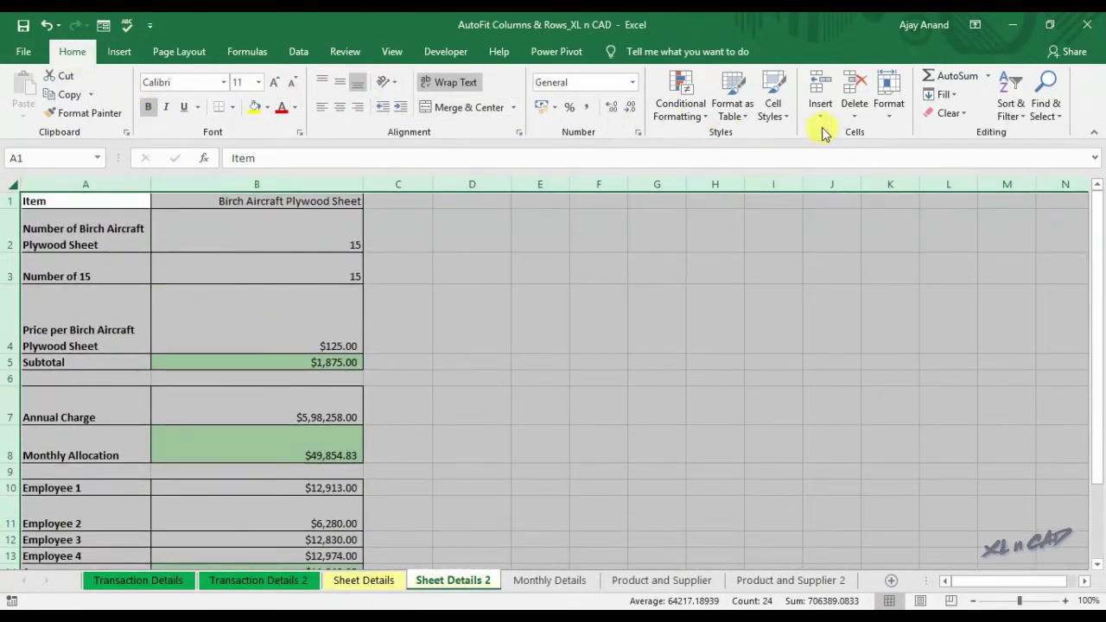
{"action": "left_click", "coordinate": [900, 110]}
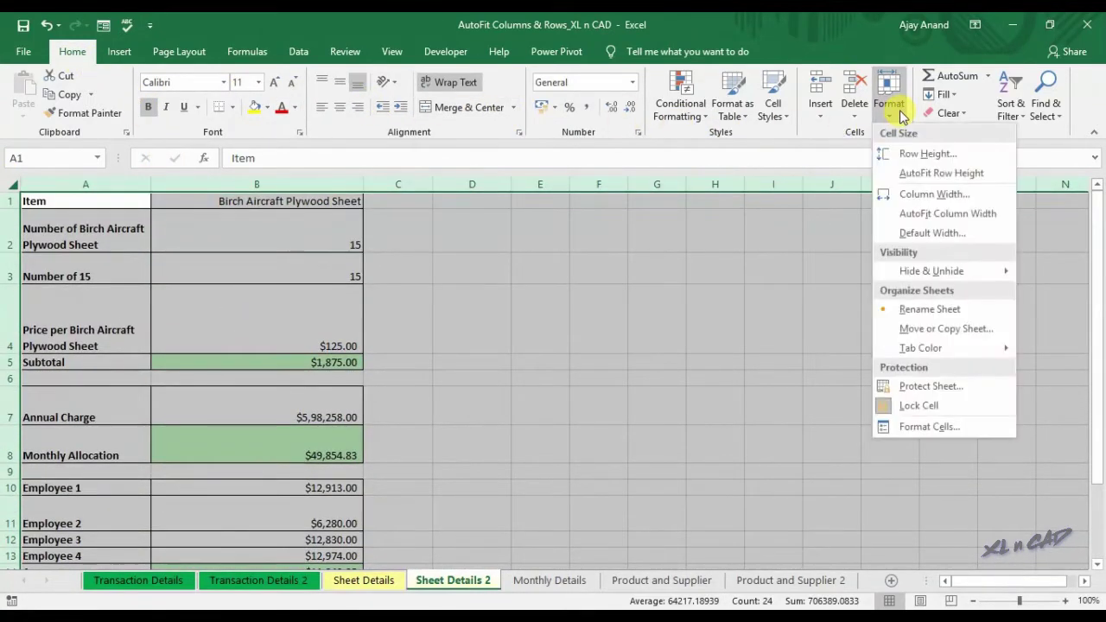
{"action": "left_click", "coordinate": [992, 175]}
Step: Check the fitted data range A1:C14, then switch to the Monthly Details sheet
{"action": "left_click", "coordinate": [714, 268]}
{"action": "left_click_drag", "start_coordinate": [86, 206], "coordinate": [416, 442]}
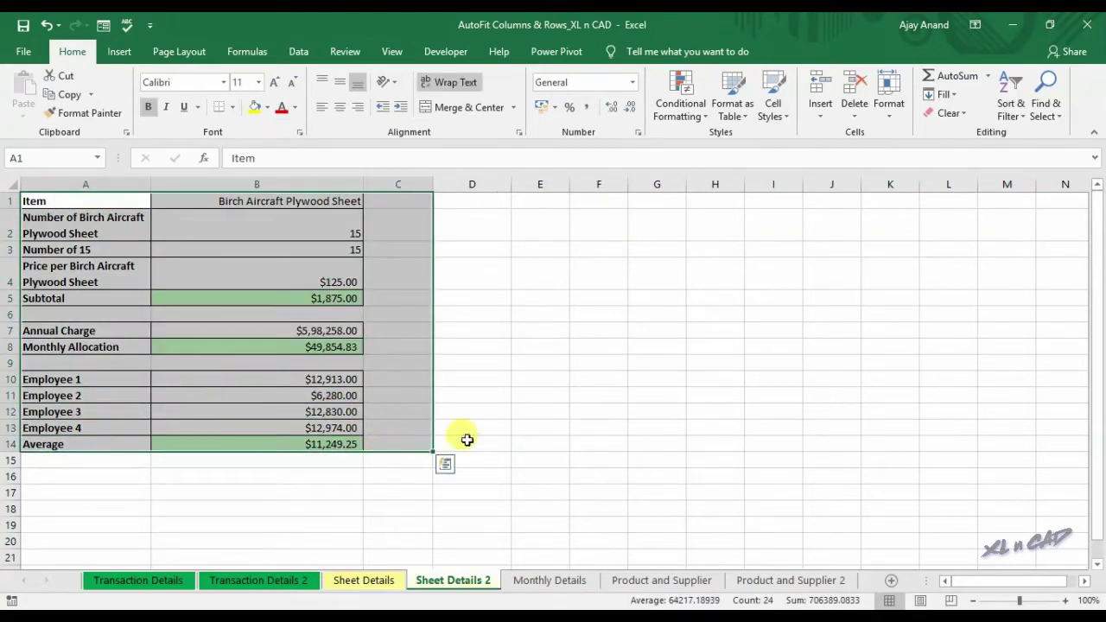
{"action": "left_click", "coordinate": [605, 425]}
{"action": "left_click", "coordinate": [562, 580]}
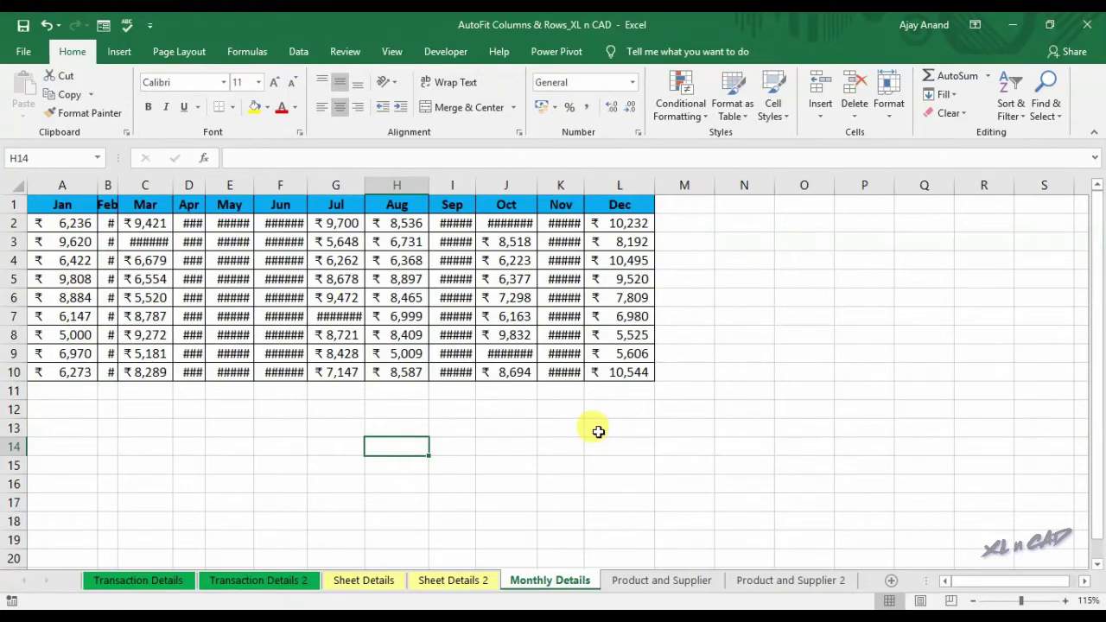
Step: Open the Visual Basic editor from Developer and insert Module1 via ThisWorkbook > Insert > Module
{"action": "left_click", "coordinate": [447, 51]}
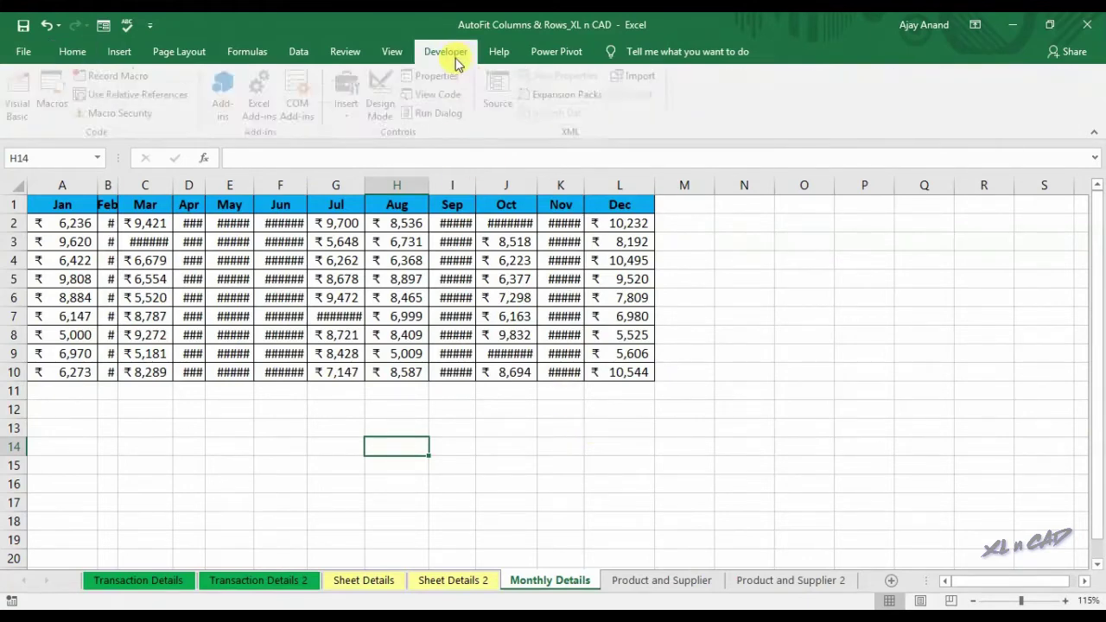
{"action": "left_click", "coordinate": [23, 97]}
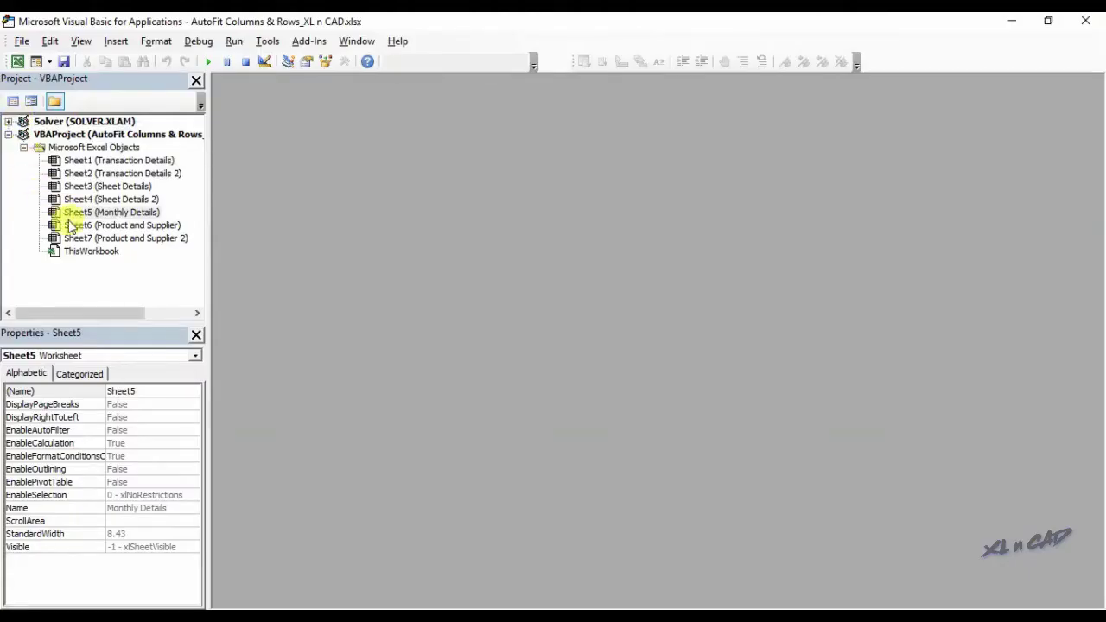
{"action": "right_click", "coordinate": [94, 251]}
{"action": "mouse_move", "coordinate": [151, 337]}
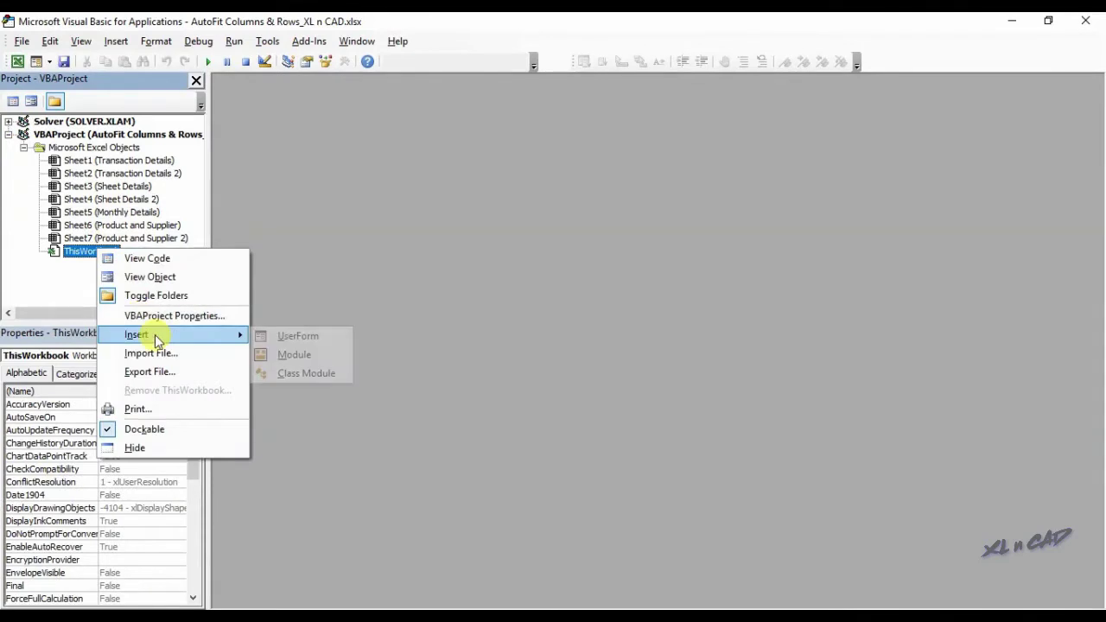
{"action": "left_click", "coordinate": [343, 361]}
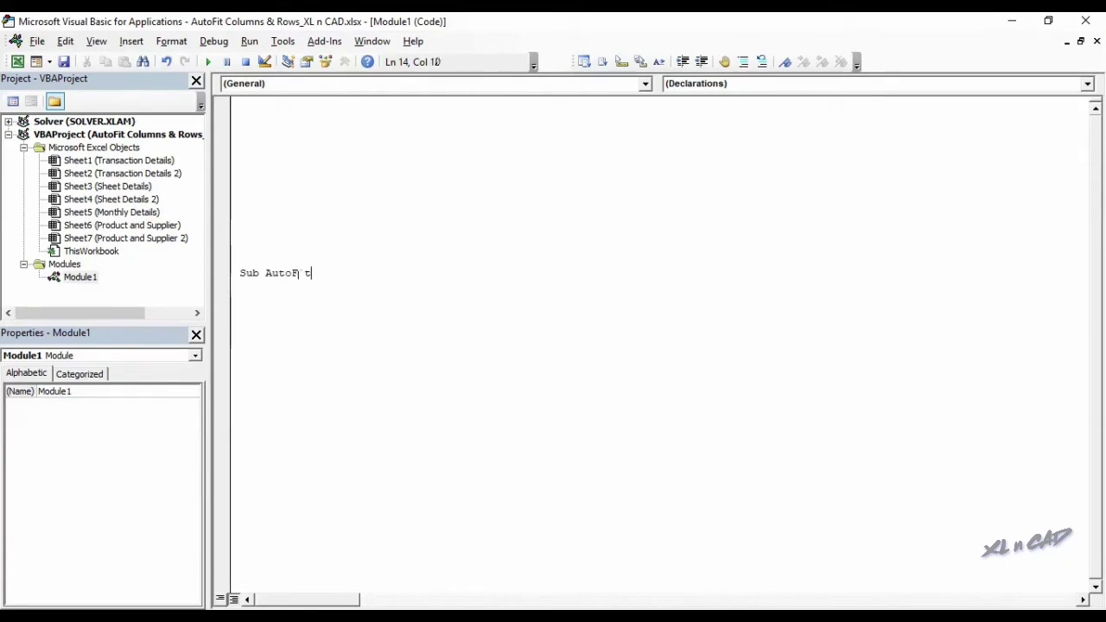
Step: Write Sub AutoFitColumns containing Cells.EntireColumn.AutoFit, then close the VBA editor
{"action": "type", "text": "Sub AutoFitColumns"}
{"action": "key", "text": "Return"}
{"action": "key", "text": "Return"}
{"action": "key", "text": "Up"}
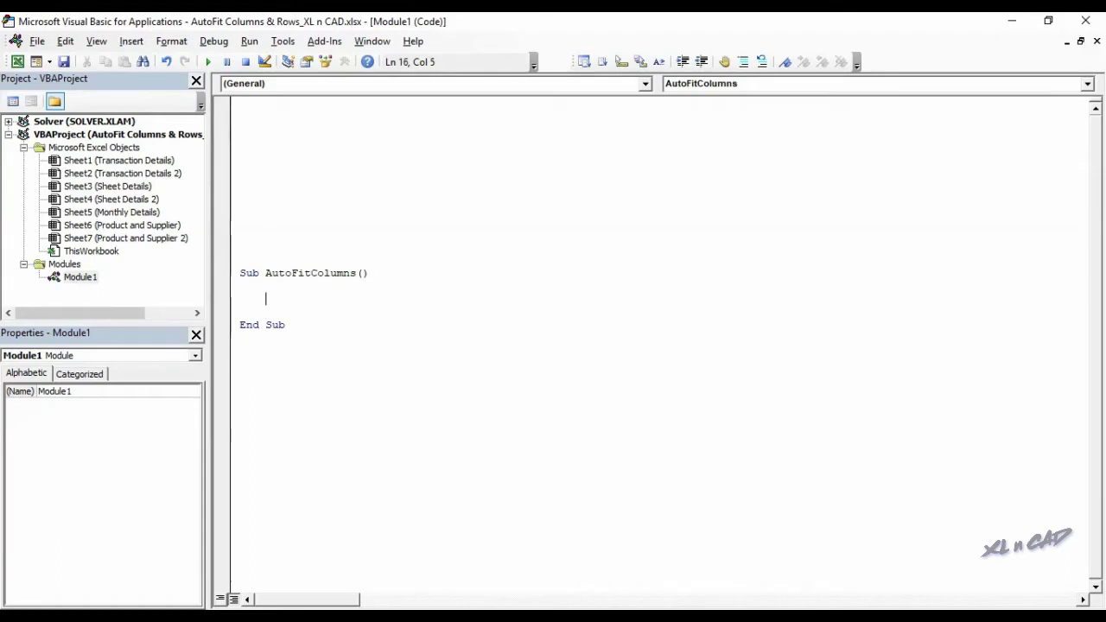
{"action": "type", "text": "Cells.Entire"}
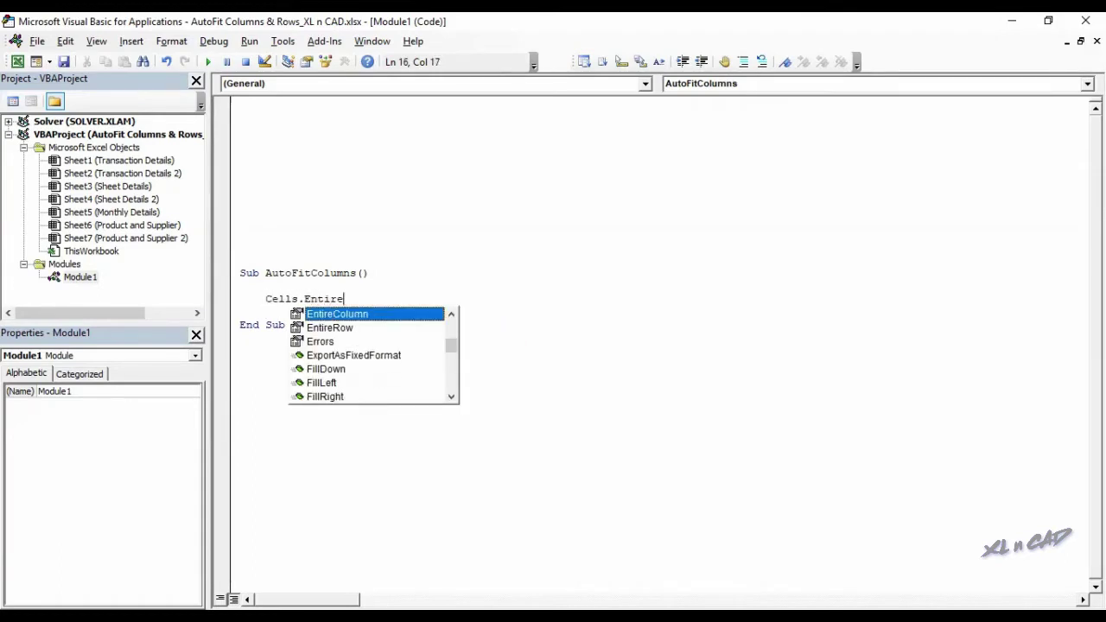
{"action": "type", "text": "Column.AutoFit"}
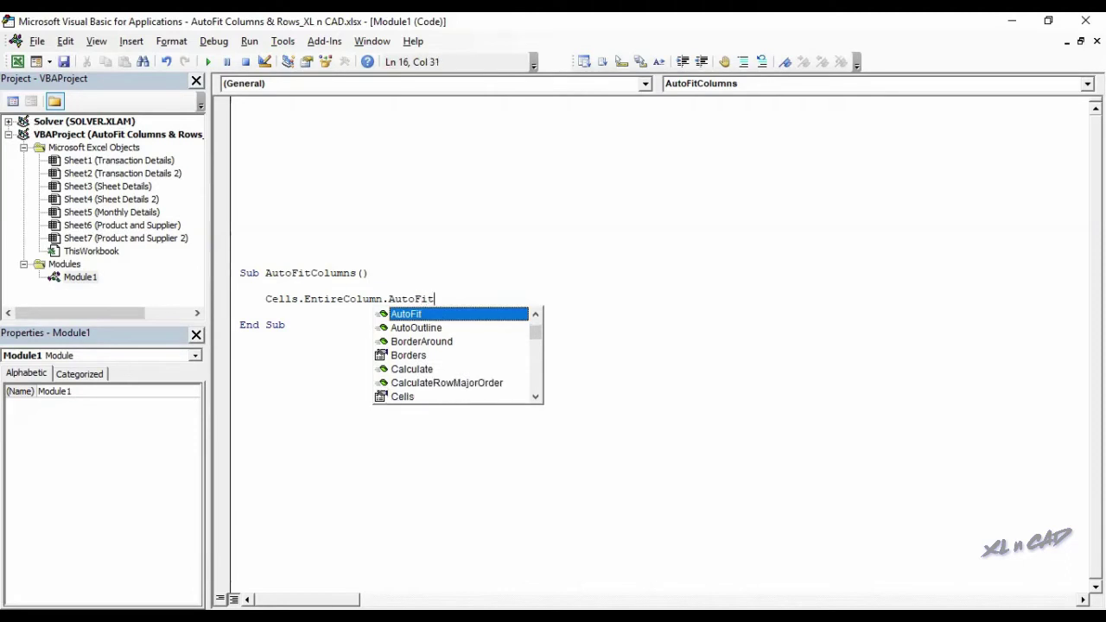
{"action": "key", "text": "Escape"}
{"action": "key", "text": "Down"}
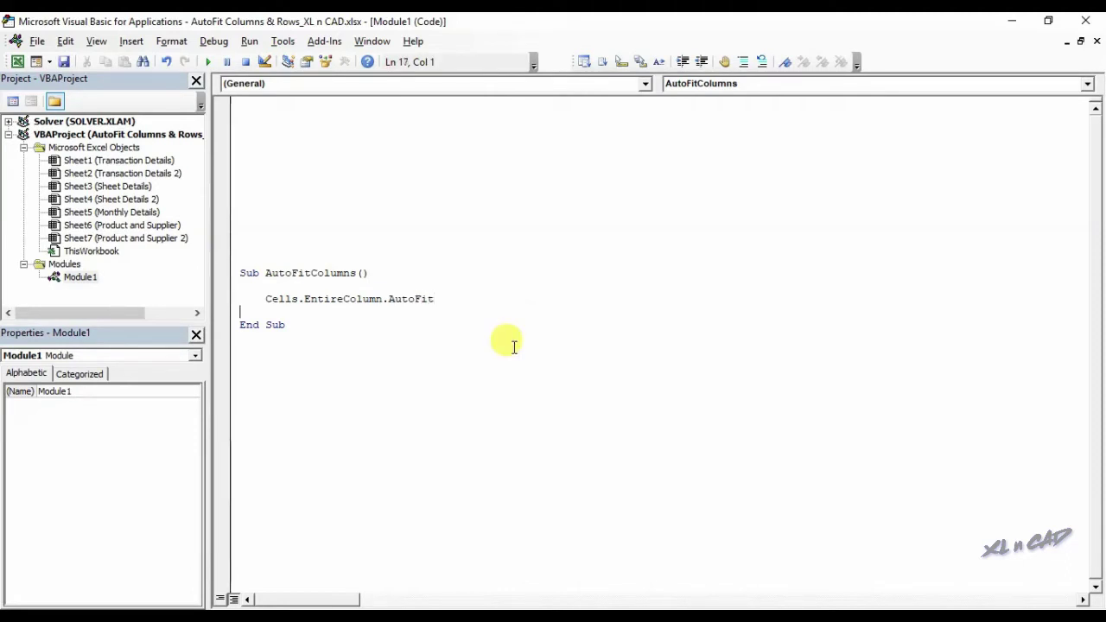
{"action": "left_click", "coordinate": [1086, 21]}
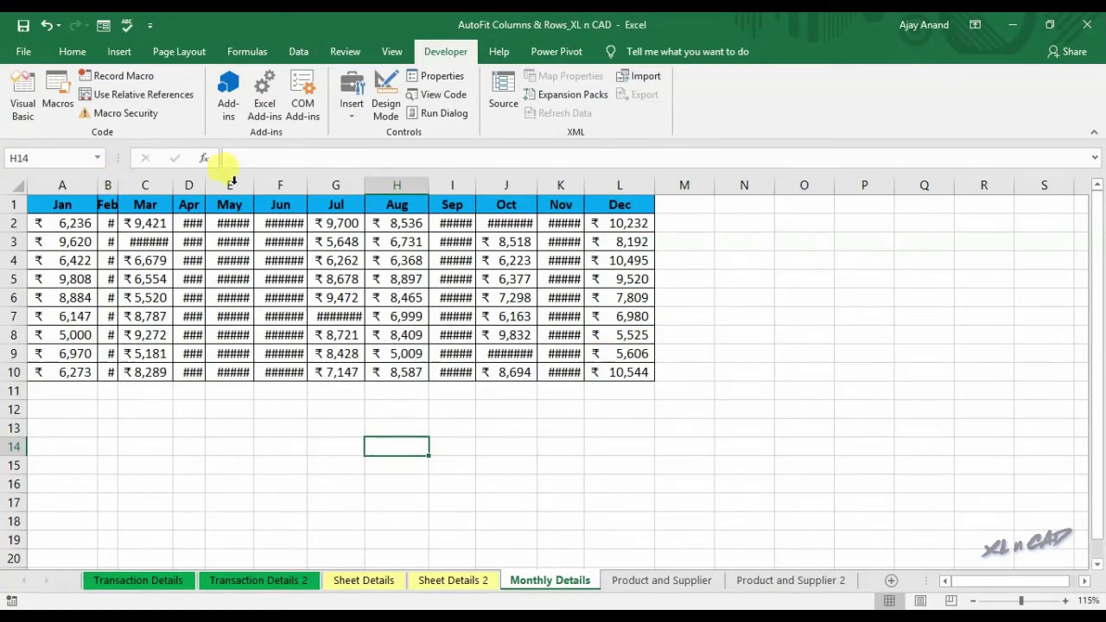
Step: Run the AutoFitColumns macro on Monthly Details, check columns A–L, then open Product and Supplier
{"action": "left_click", "coordinate": [74, 112]}
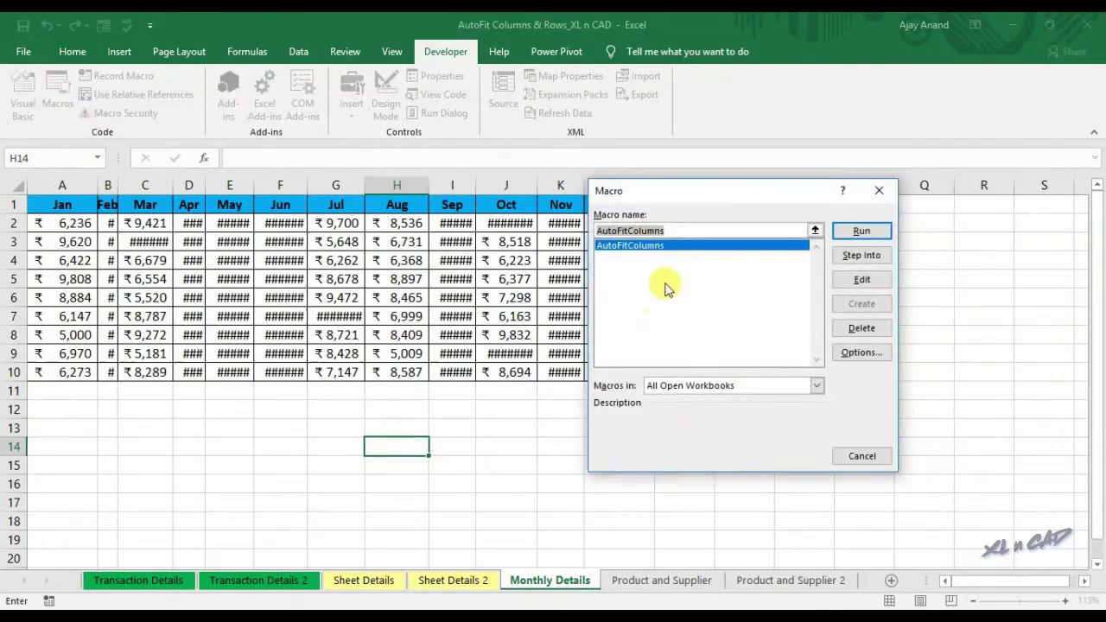
{"action": "left_click", "coordinate": [854, 232]}
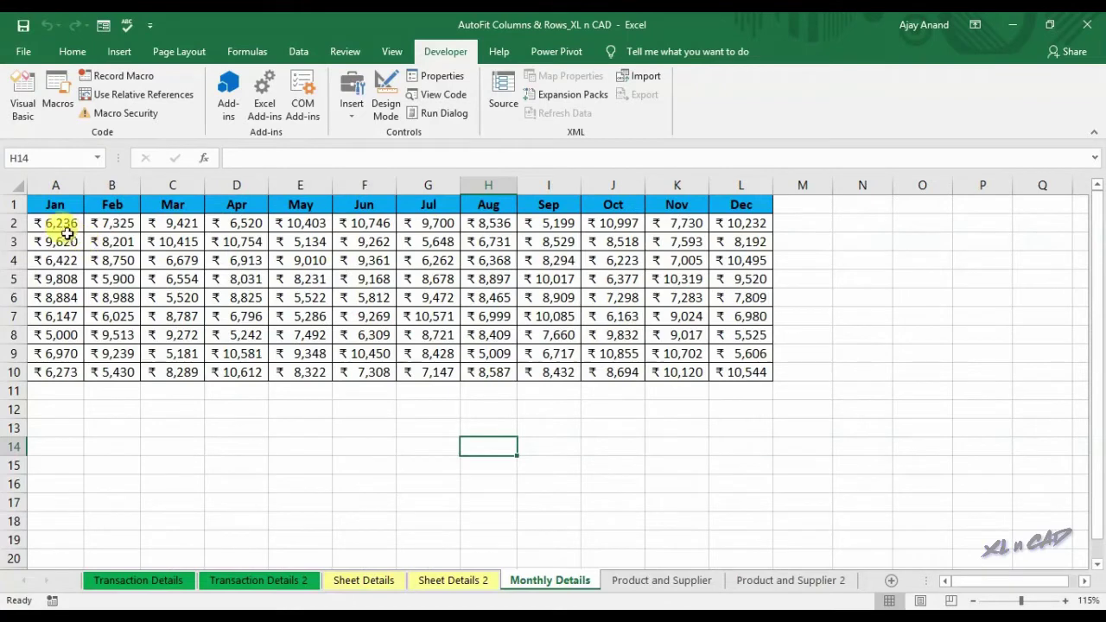
{"action": "left_click_drag", "start_coordinate": [82, 190], "coordinate": [780, 182]}
{"action": "left_click", "coordinate": [911, 390]}
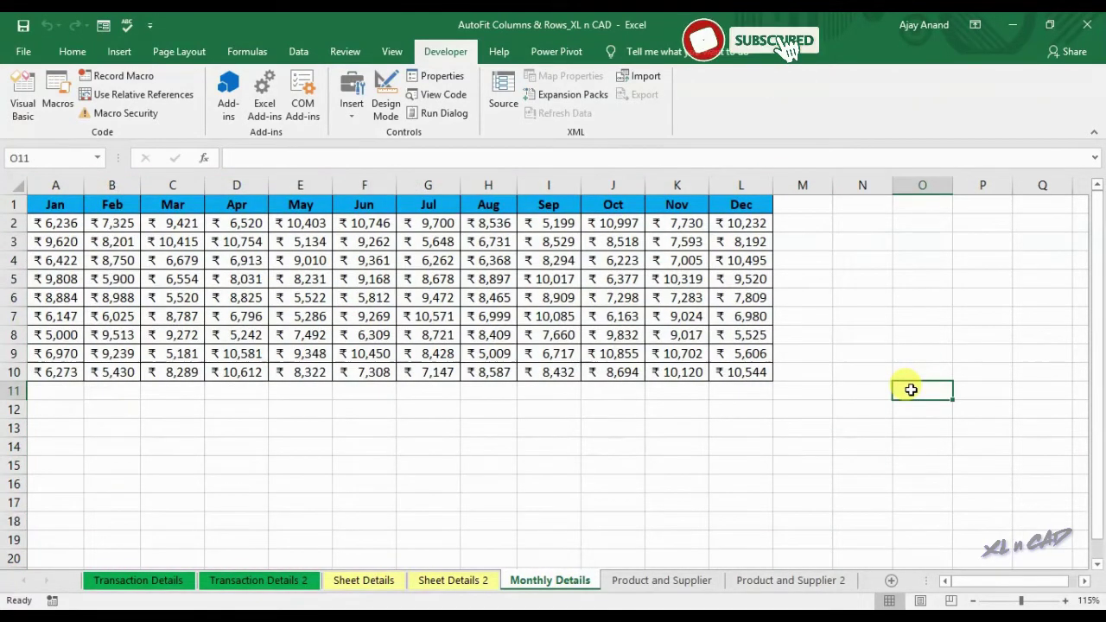
{"action": "left_click", "coordinate": [691, 578]}
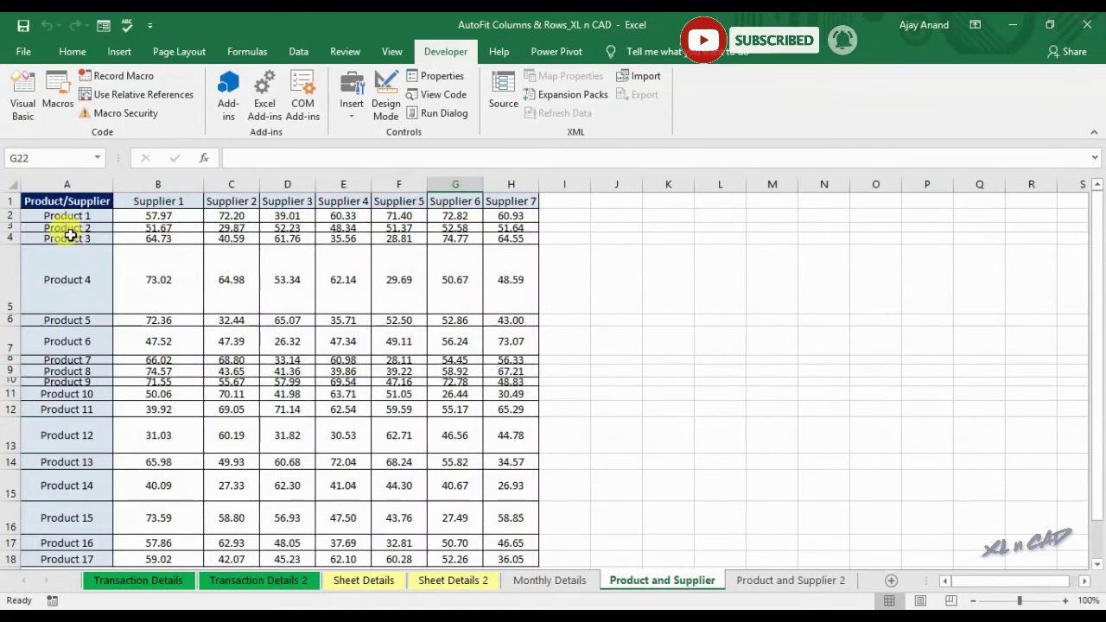
Step: Open the VBA editor and copy the whole AutoFitColumns macro
{"action": "scroll", "coordinate": [91, 322], "scroll_direction": "down", "scroll_amount": 2}
{"action": "scroll", "coordinate": [95, 318], "scroll_direction": "up", "scroll_amount": 2}
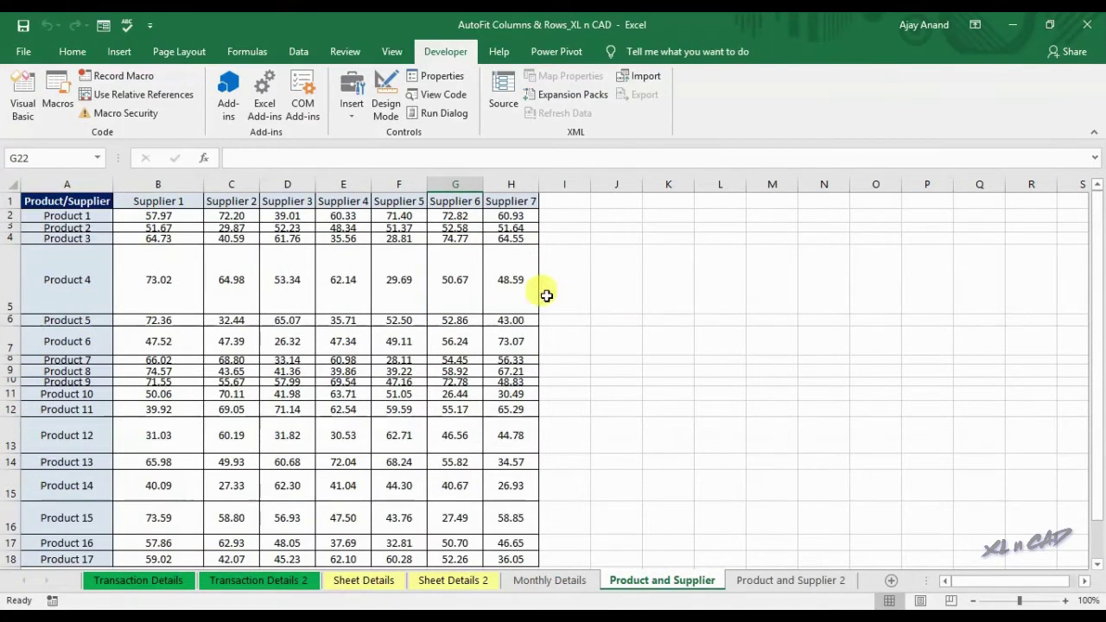
{"action": "left_click", "coordinate": [25, 115]}
{"action": "left_click_drag", "start_coordinate": [338, 323], "coordinate": [242, 260]}
{"action": "right_click", "coordinate": [254, 272]}
{"action": "left_click", "coordinate": [302, 299]}
Step: Paste the macro below End Sub and rename the copy toward AutoFitRows
{"action": "left_click", "coordinate": [249, 346]}
{"action": "right_click", "coordinate": [249, 346]}
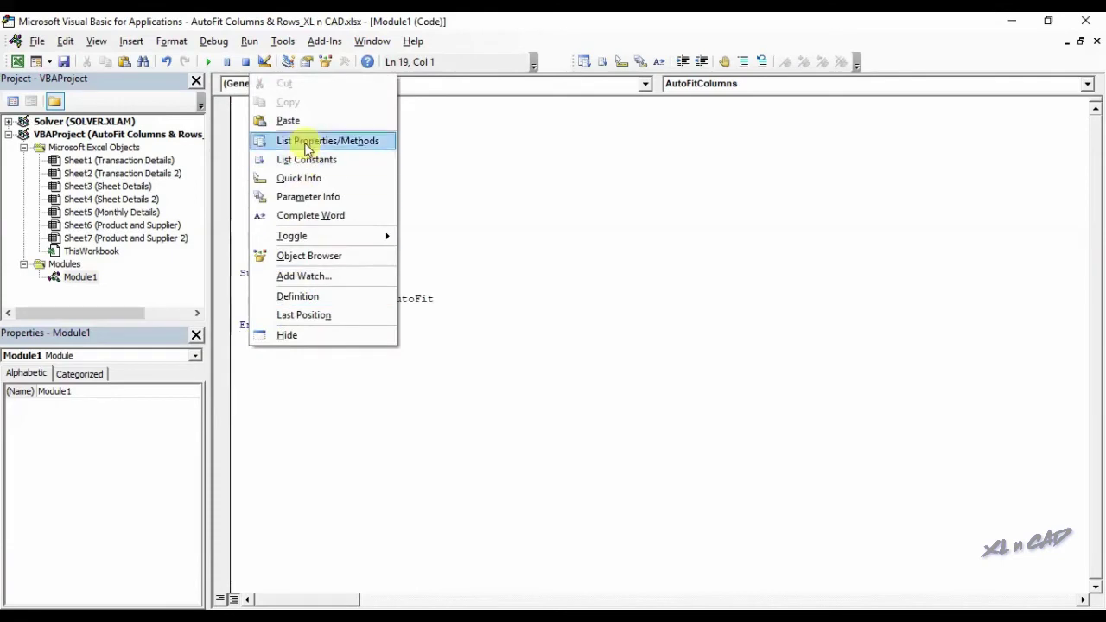
{"action": "left_click", "coordinate": [309, 117]}
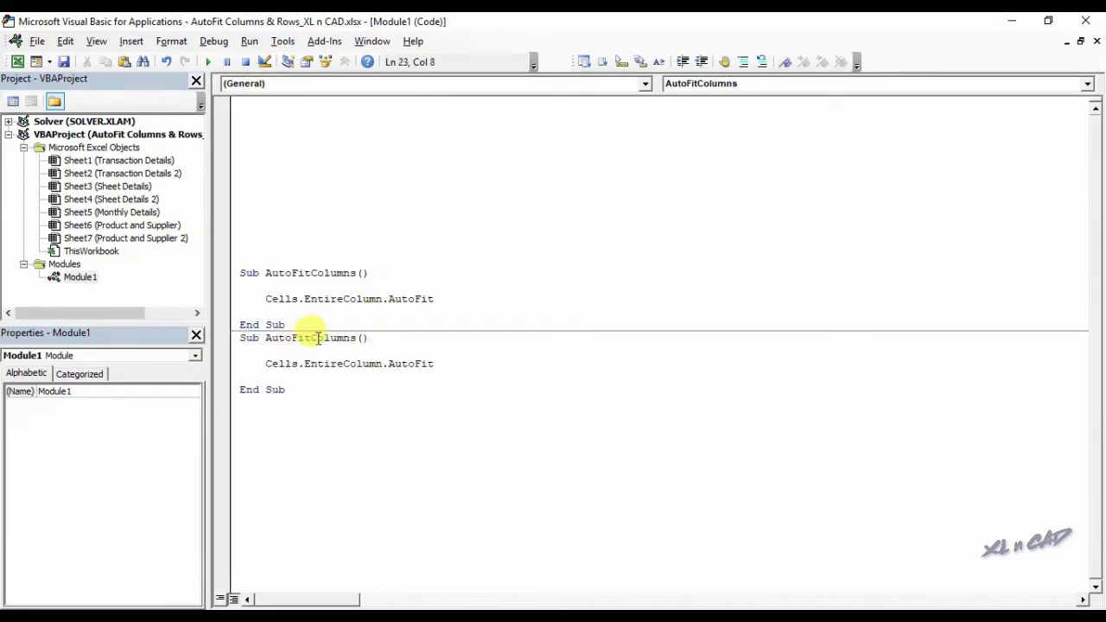
{"action": "left_click_drag", "start_coordinate": [313, 338], "coordinate": [356, 338]}
{"action": "type", "text": "Row"}
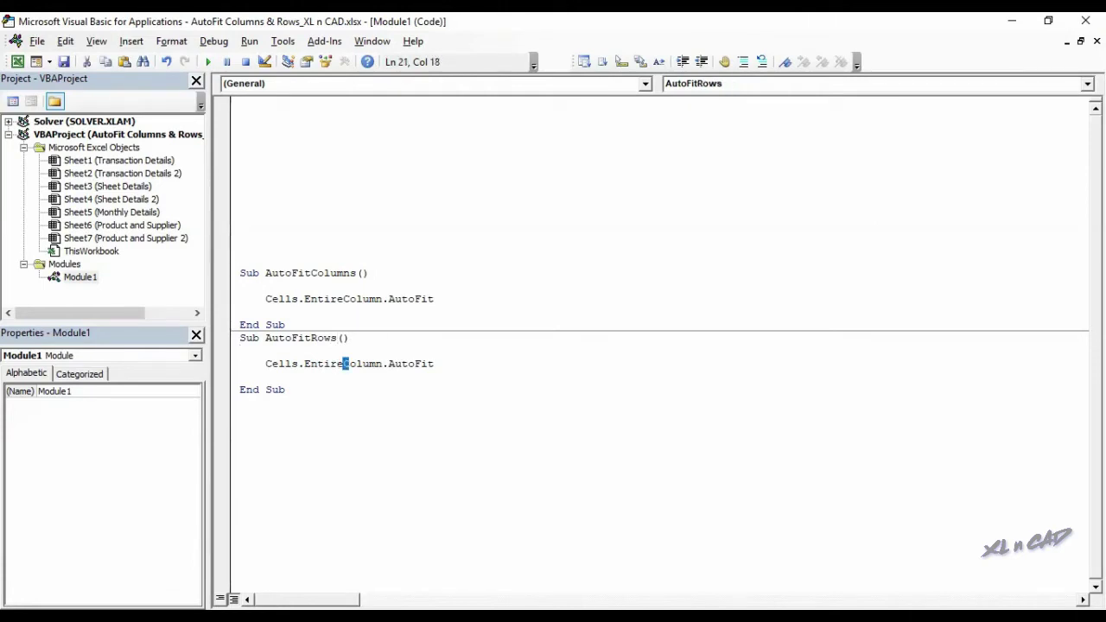
{"action": "type", "text": "Row"}
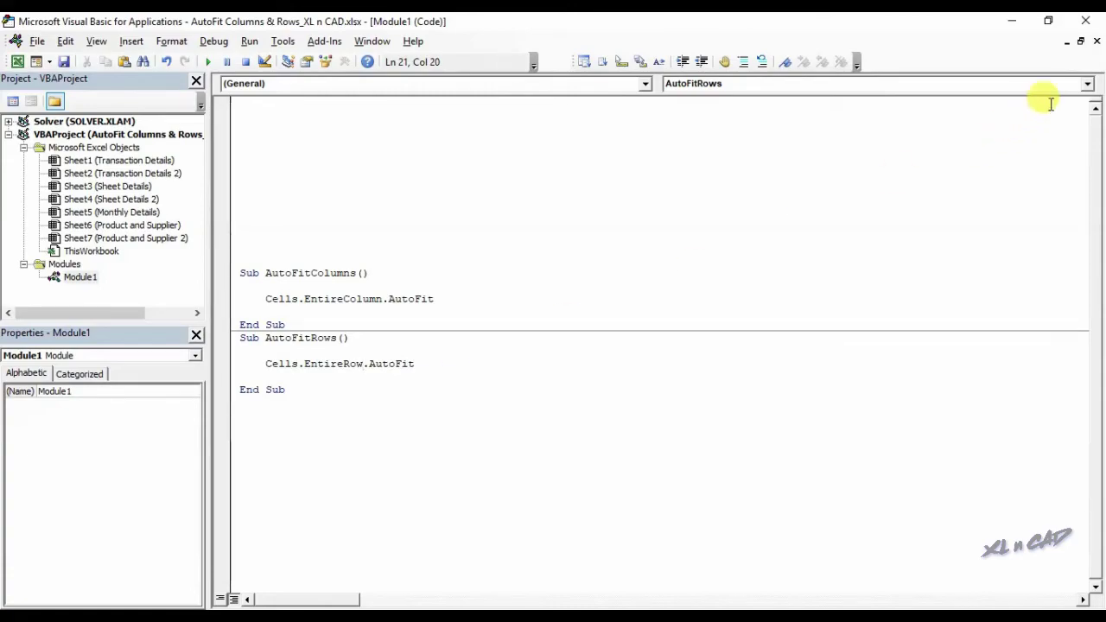
Step: Close the VBA editor and run the AutoFitRows macro from the Macro dialog
{"action": "left_click", "coordinate": [1086, 20]}
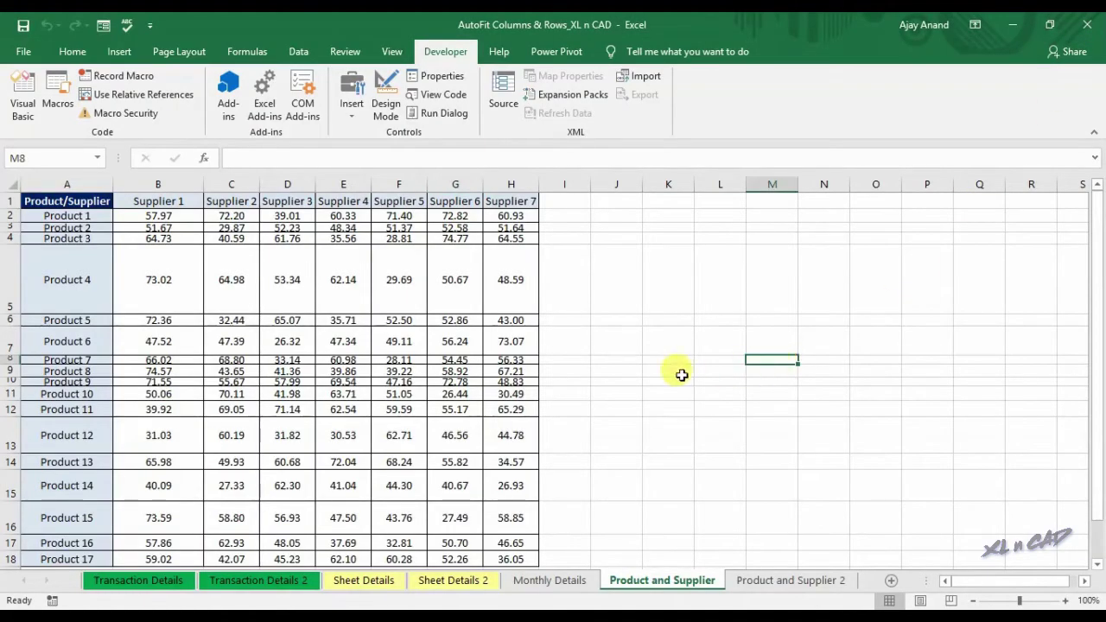
{"action": "left_click", "coordinate": [58, 94]}
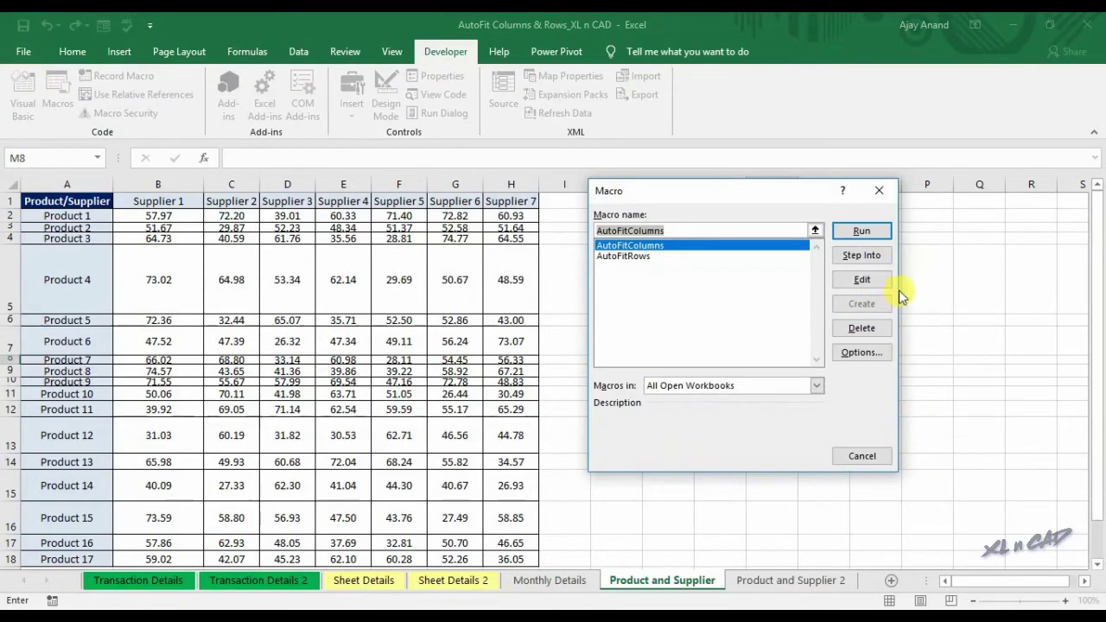
{"action": "left_click", "coordinate": [662, 257]}
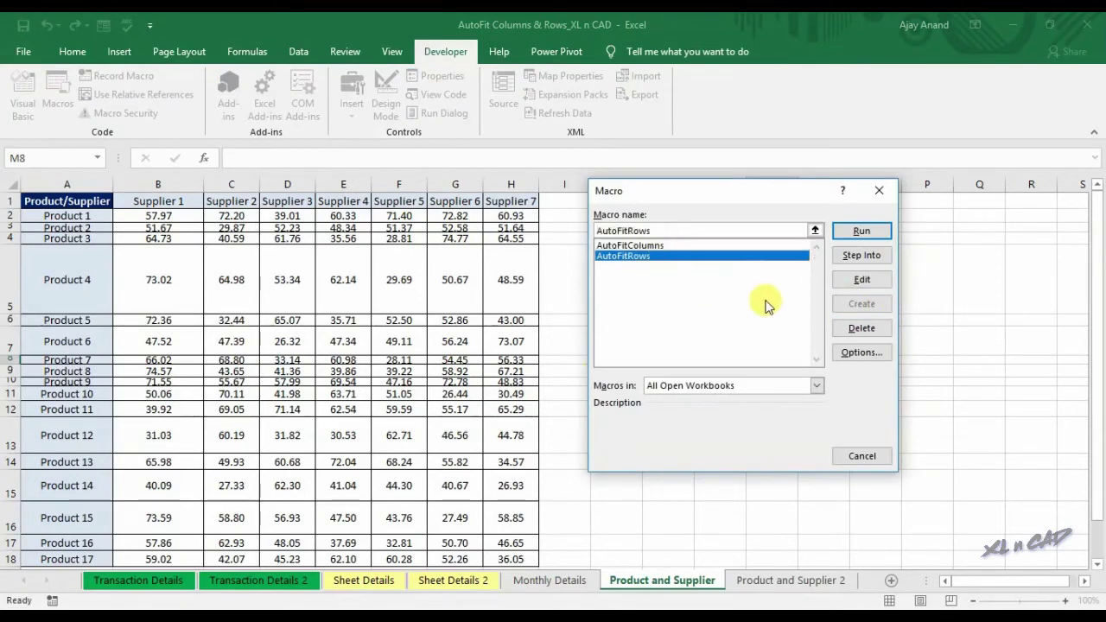
{"action": "left_click", "coordinate": [855, 230]}
Step: Check the fitted rows of table A2:H18, then switch to the Product and Supplier 2 sheet
{"action": "left_click_drag", "start_coordinate": [87, 217], "coordinate": [490, 480]}
{"action": "left_click", "coordinate": [748, 478]}
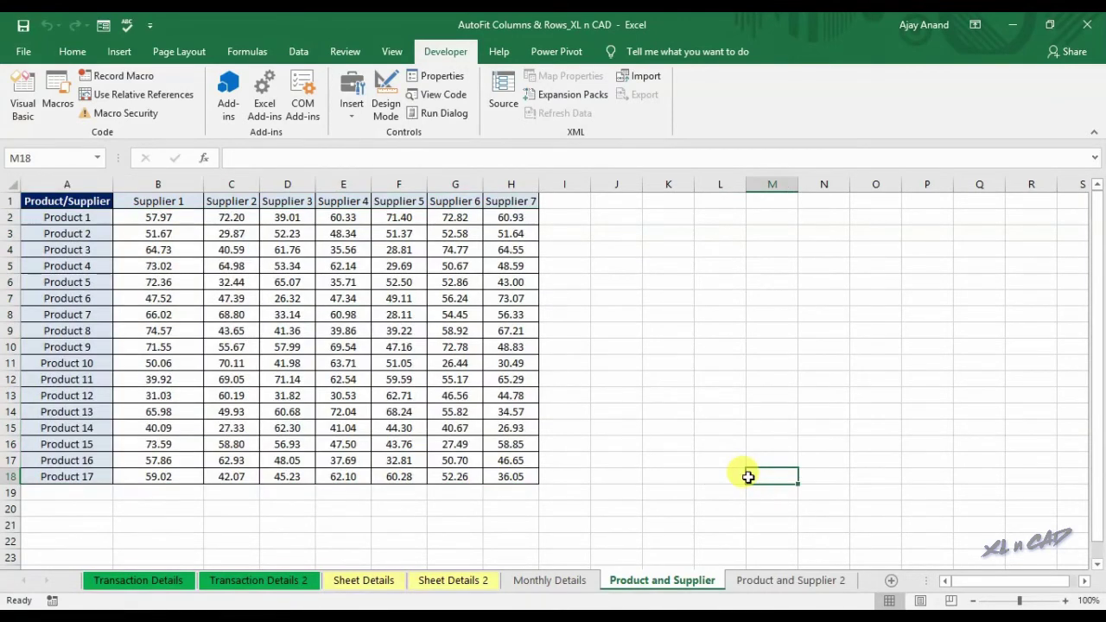
{"action": "left_click", "coordinate": [787, 580]}
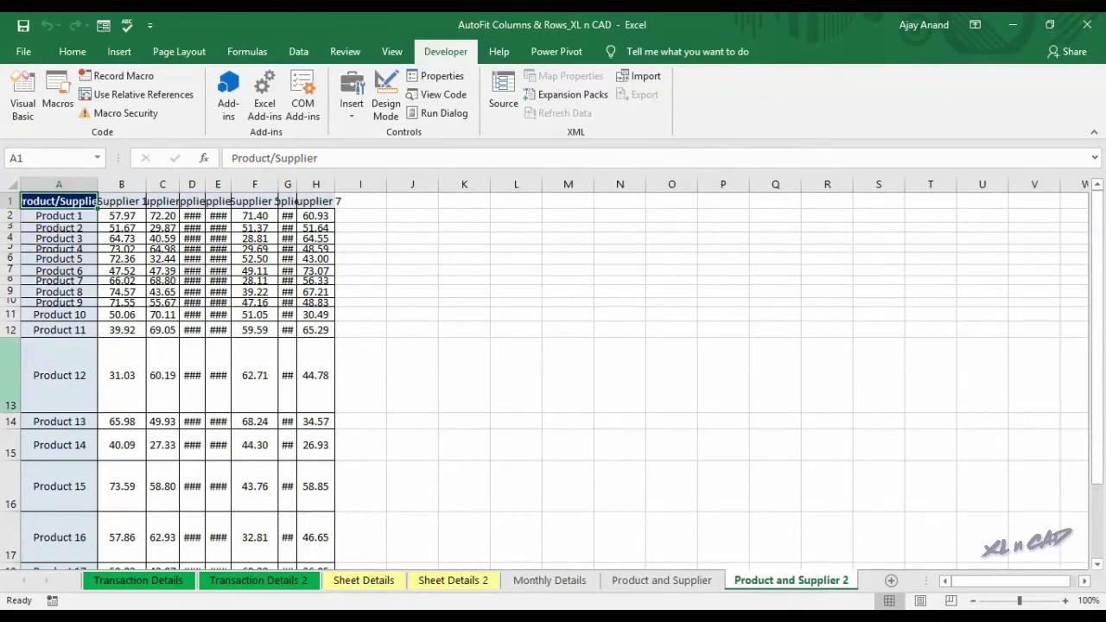
Step: In the macro editor, duplicate the AutoFitRows sub below the last End Sub
{"action": "left_click", "coordinate": [23, 94]}
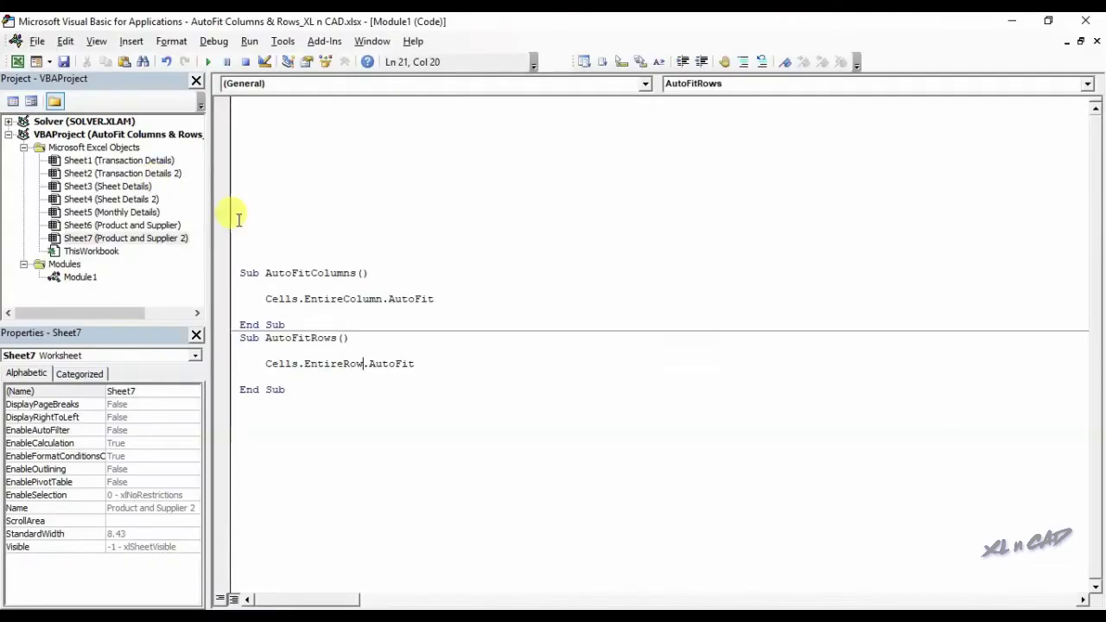
{"action": "left_click_drag", "start_coordinate": [337, 384], "coordinate": [245, 343]}
{"action": "right_click", "coordinate": [287, 367]}
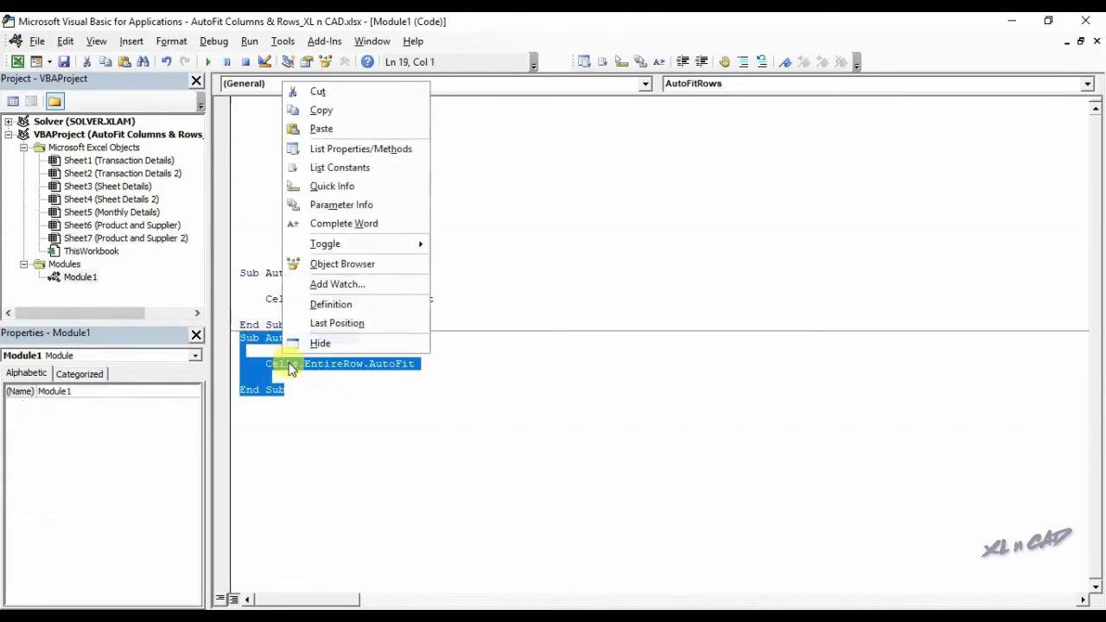
{"action": "left_click", "coordinate": [328, 109]}
{"action": "left_click", "coordinate": [262, 415]}
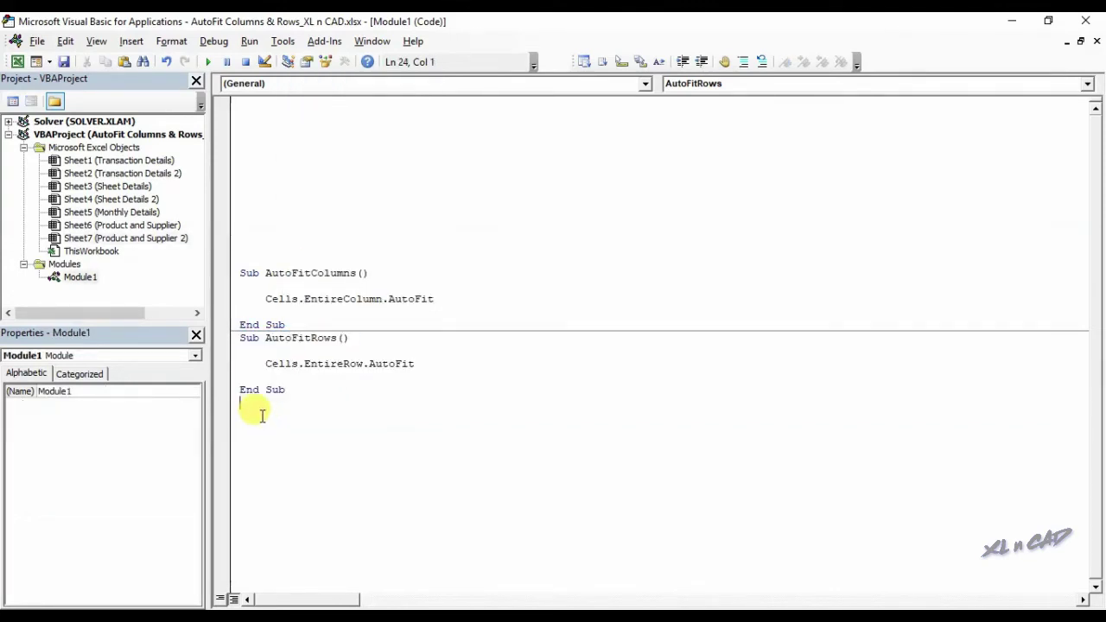
{"action": "right_click", "coordinate": [262, 415]}
{"action": "left_click", "coordinate": [299, 190]}
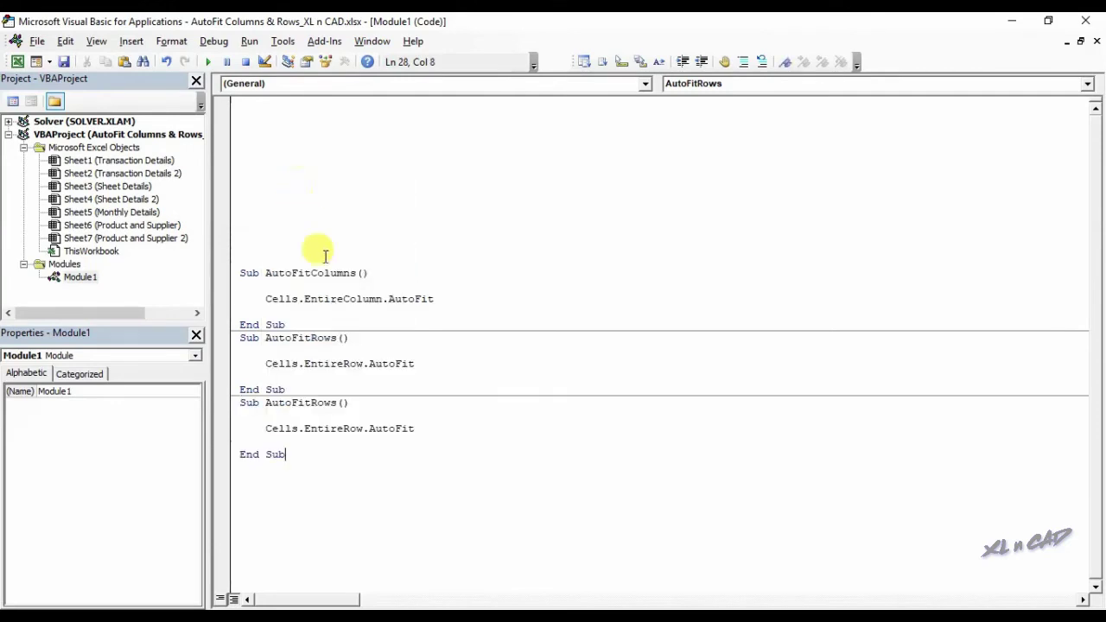
Step: Add a Cells.EntireColumn.AutoFit line after Cells.EntireRow.AutoFit in the pasted macro
{"action": "left_click", "coordinate": [373, 404]}
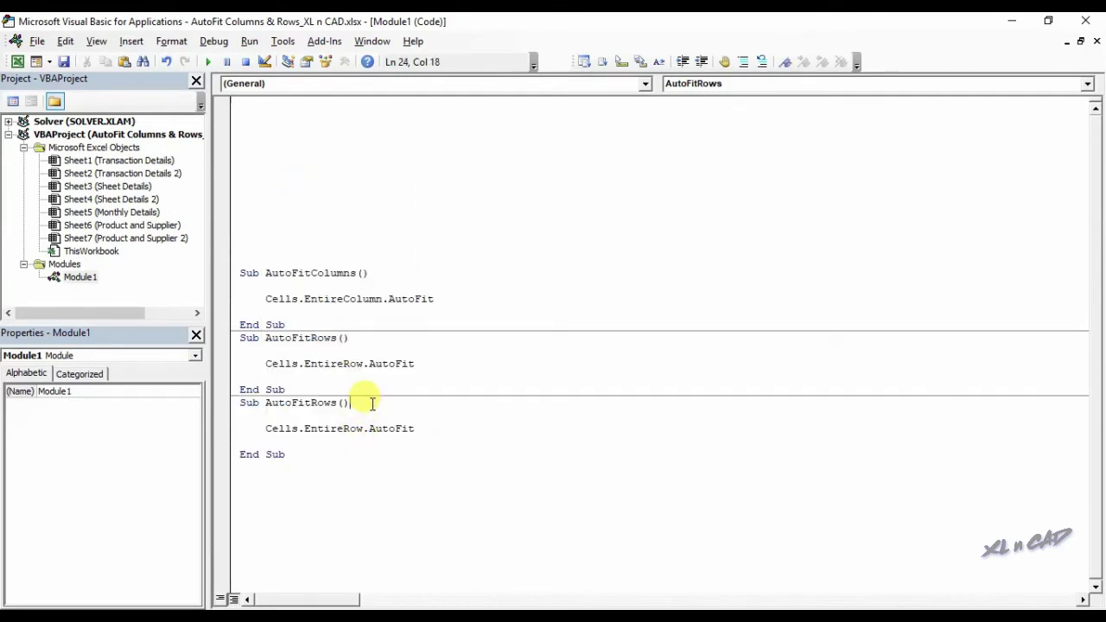
{"action": "left_click", "coordinate": [424, 429]}
{"action": "key", "text": "Return"}
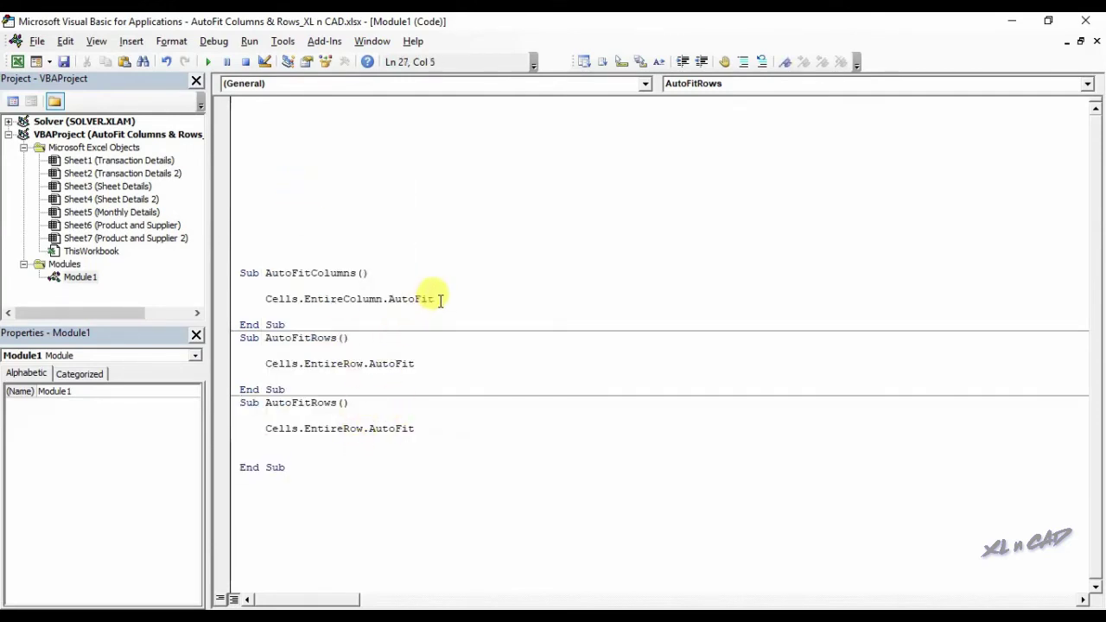
{"action": "left_click_drag", "start_coordinate": [440, 302], "coordinate": [294, 300]}
{"action": "right_click", "coordinate": [289, 304]}
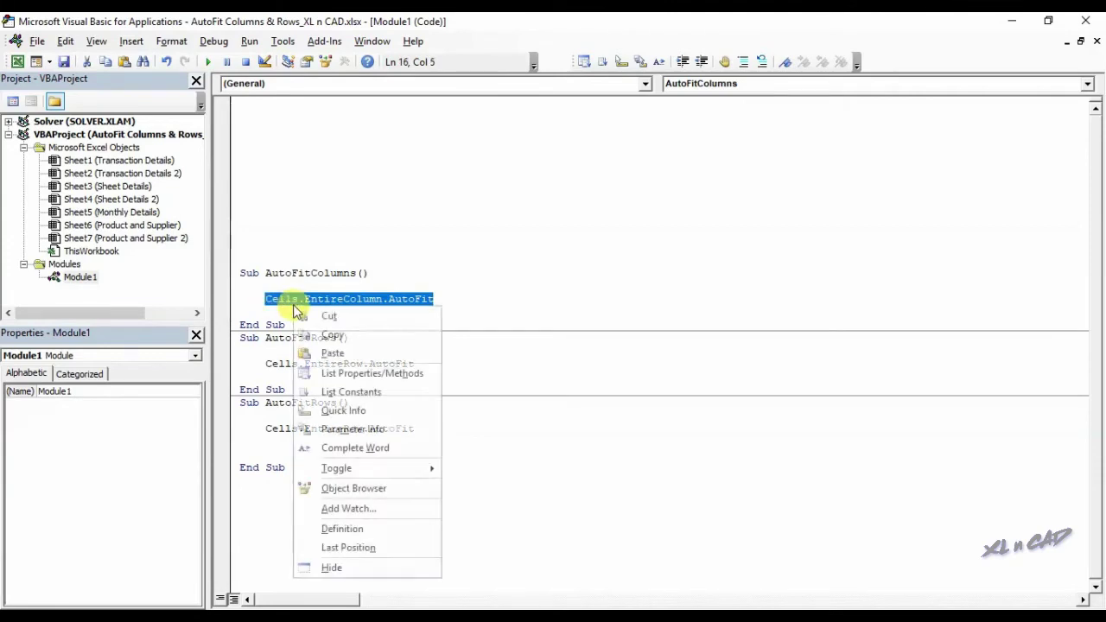
{"action": "left_click", "coordinate": [326, 333]}
{"action": "left_click", "coordinate": [311, 438]}
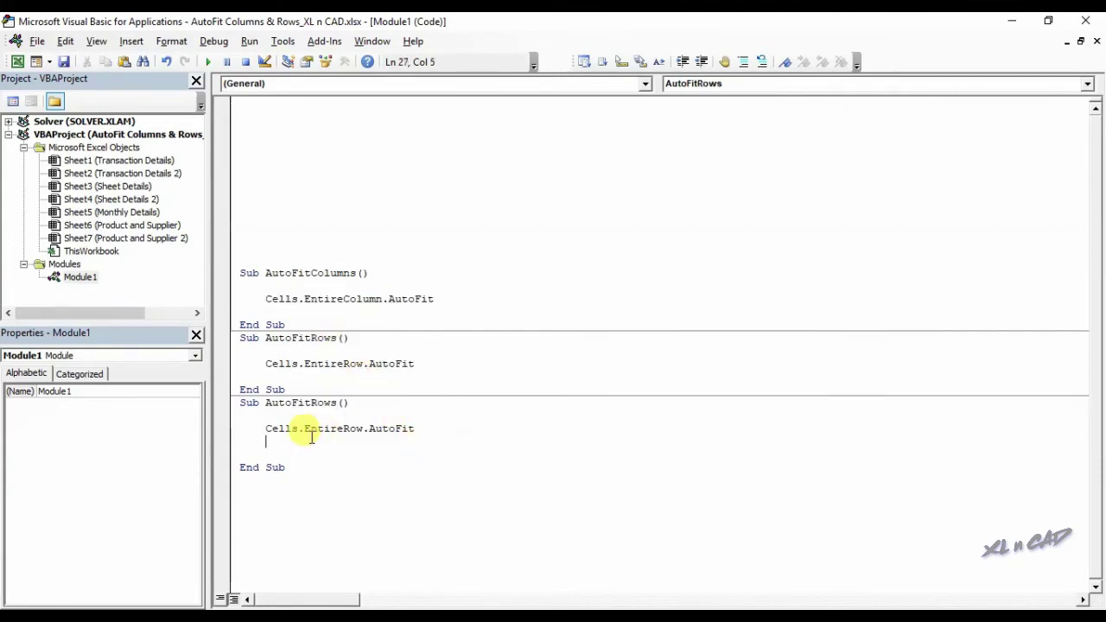
{"action": "right_click", "coordinate": [313, 440]}
{"action": "left_click", "coordinate": [339, 215]}
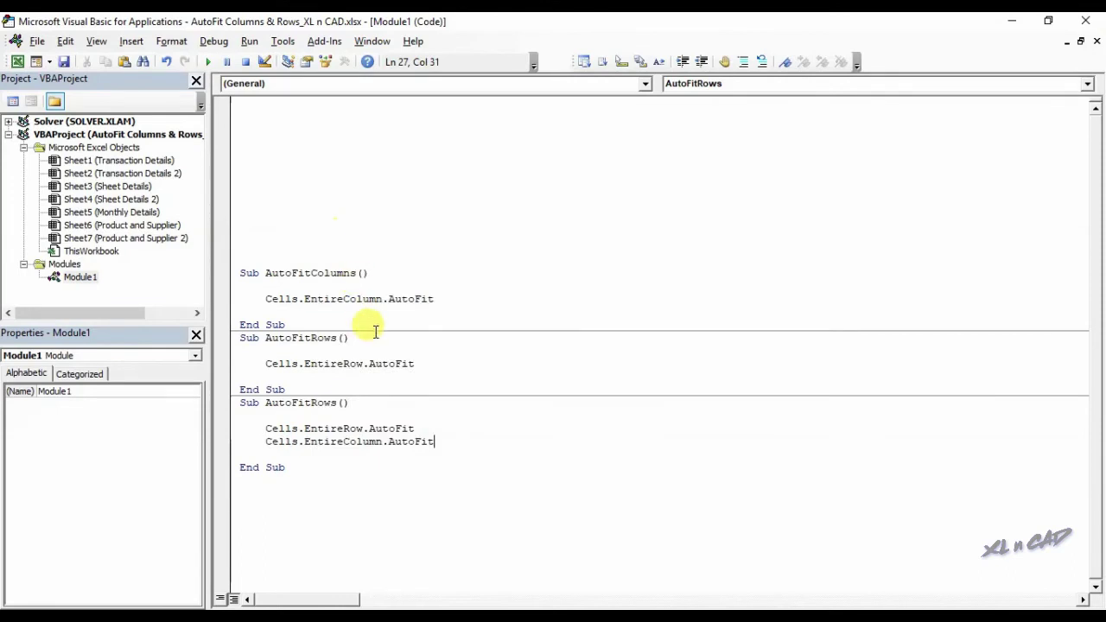
Step: Rename the third macro to AutoFitRowsAndColumns and close the VBA editor
{"action": "left_click", "coordinate": [342, 404]}
{"action": "left_click", "coordinate": [336, 403]}
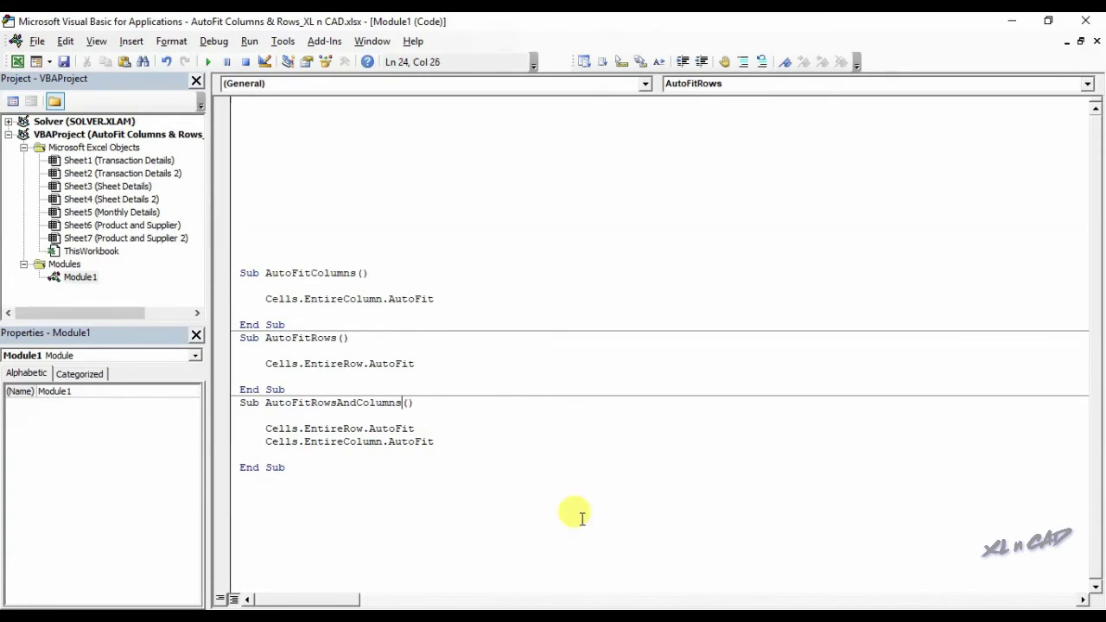
{"action": "left_click", "coordinate": [1086, 21]}
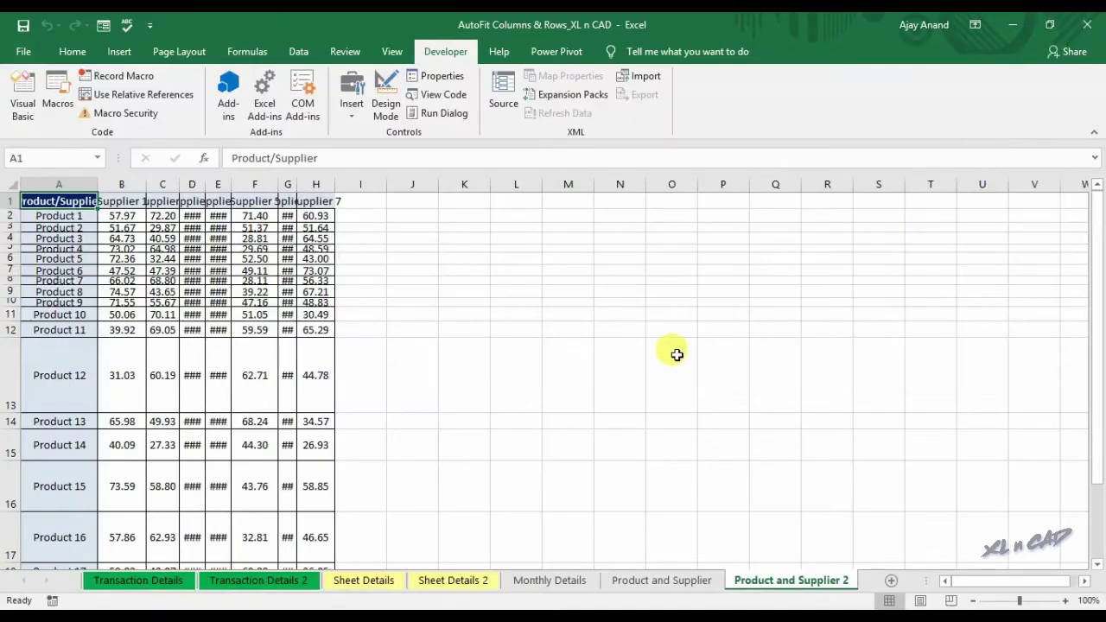
Step: Run the AutoFitRowsAndColumns macro on the Product and Supplier 2 sheet
{"action": "left_click", "coordinate": [57, 97]}
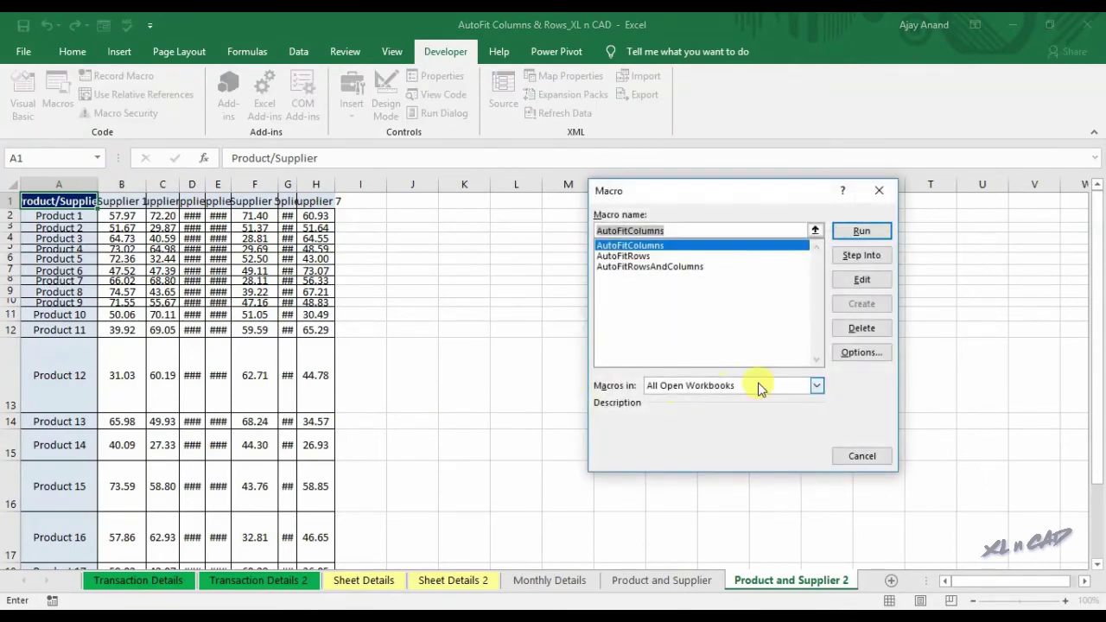
{"action": "left_click", "coordinate": [665, 267]}
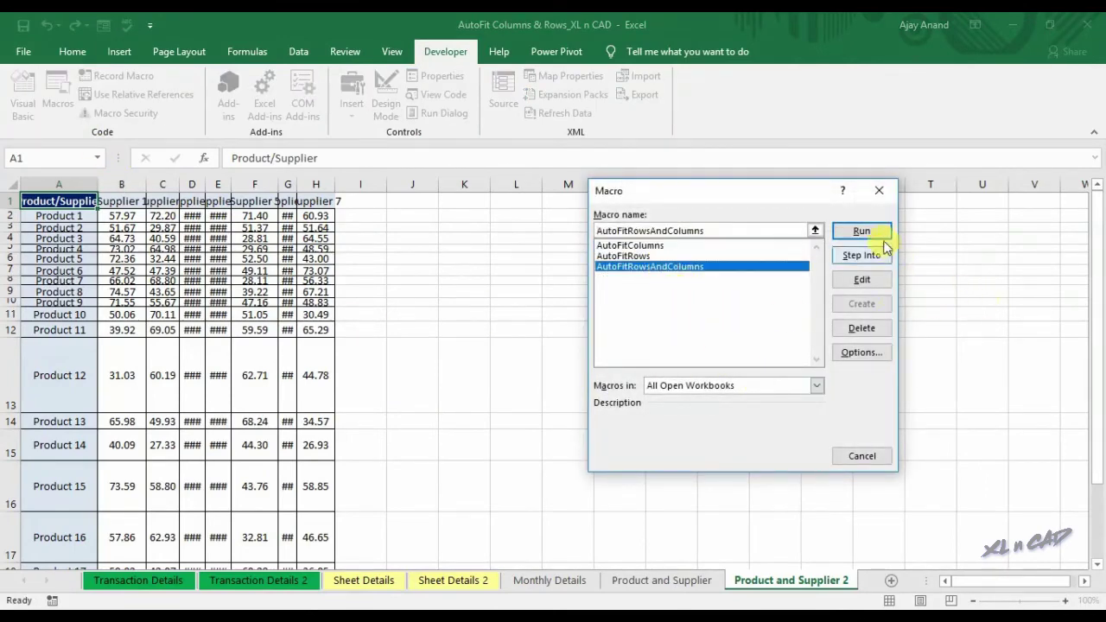
{"action": "left_click", "coordinate": [862, 231]}
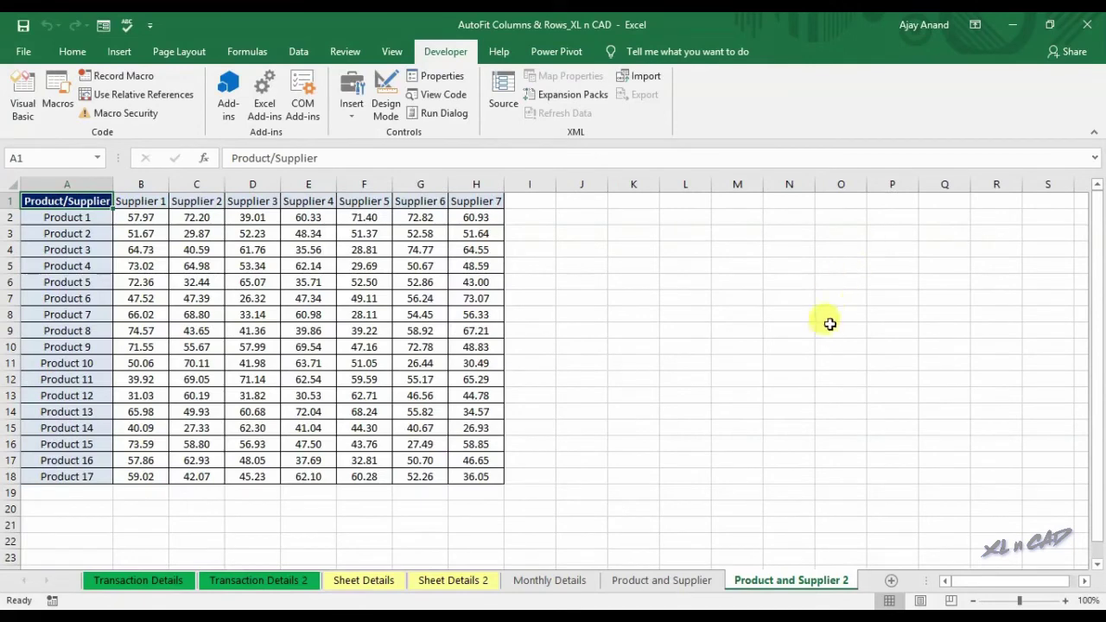